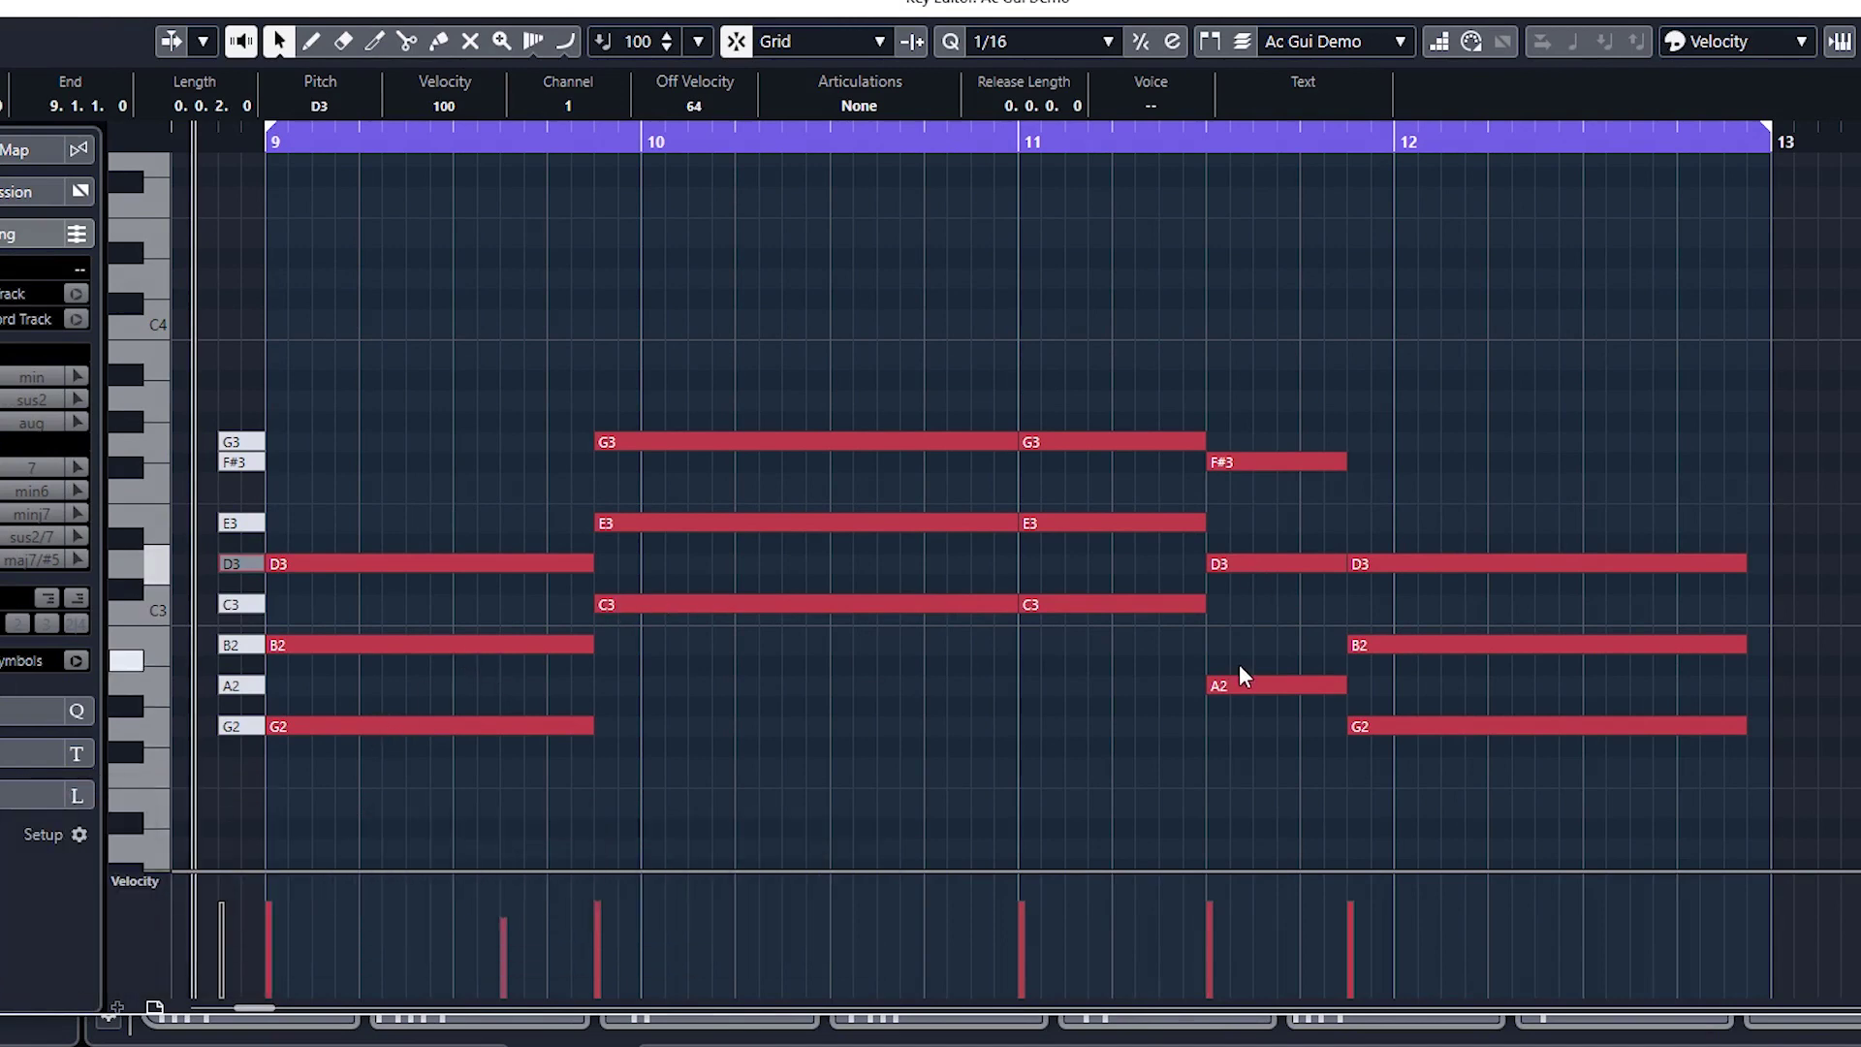
- Transpose the A2 note after bar 11 up to A3, then select the G2, C3, D3 and G2 notes
{"action": "left_click_drag", "start_coordinate": [1257, 626], "coordinate": [1284, 749]}
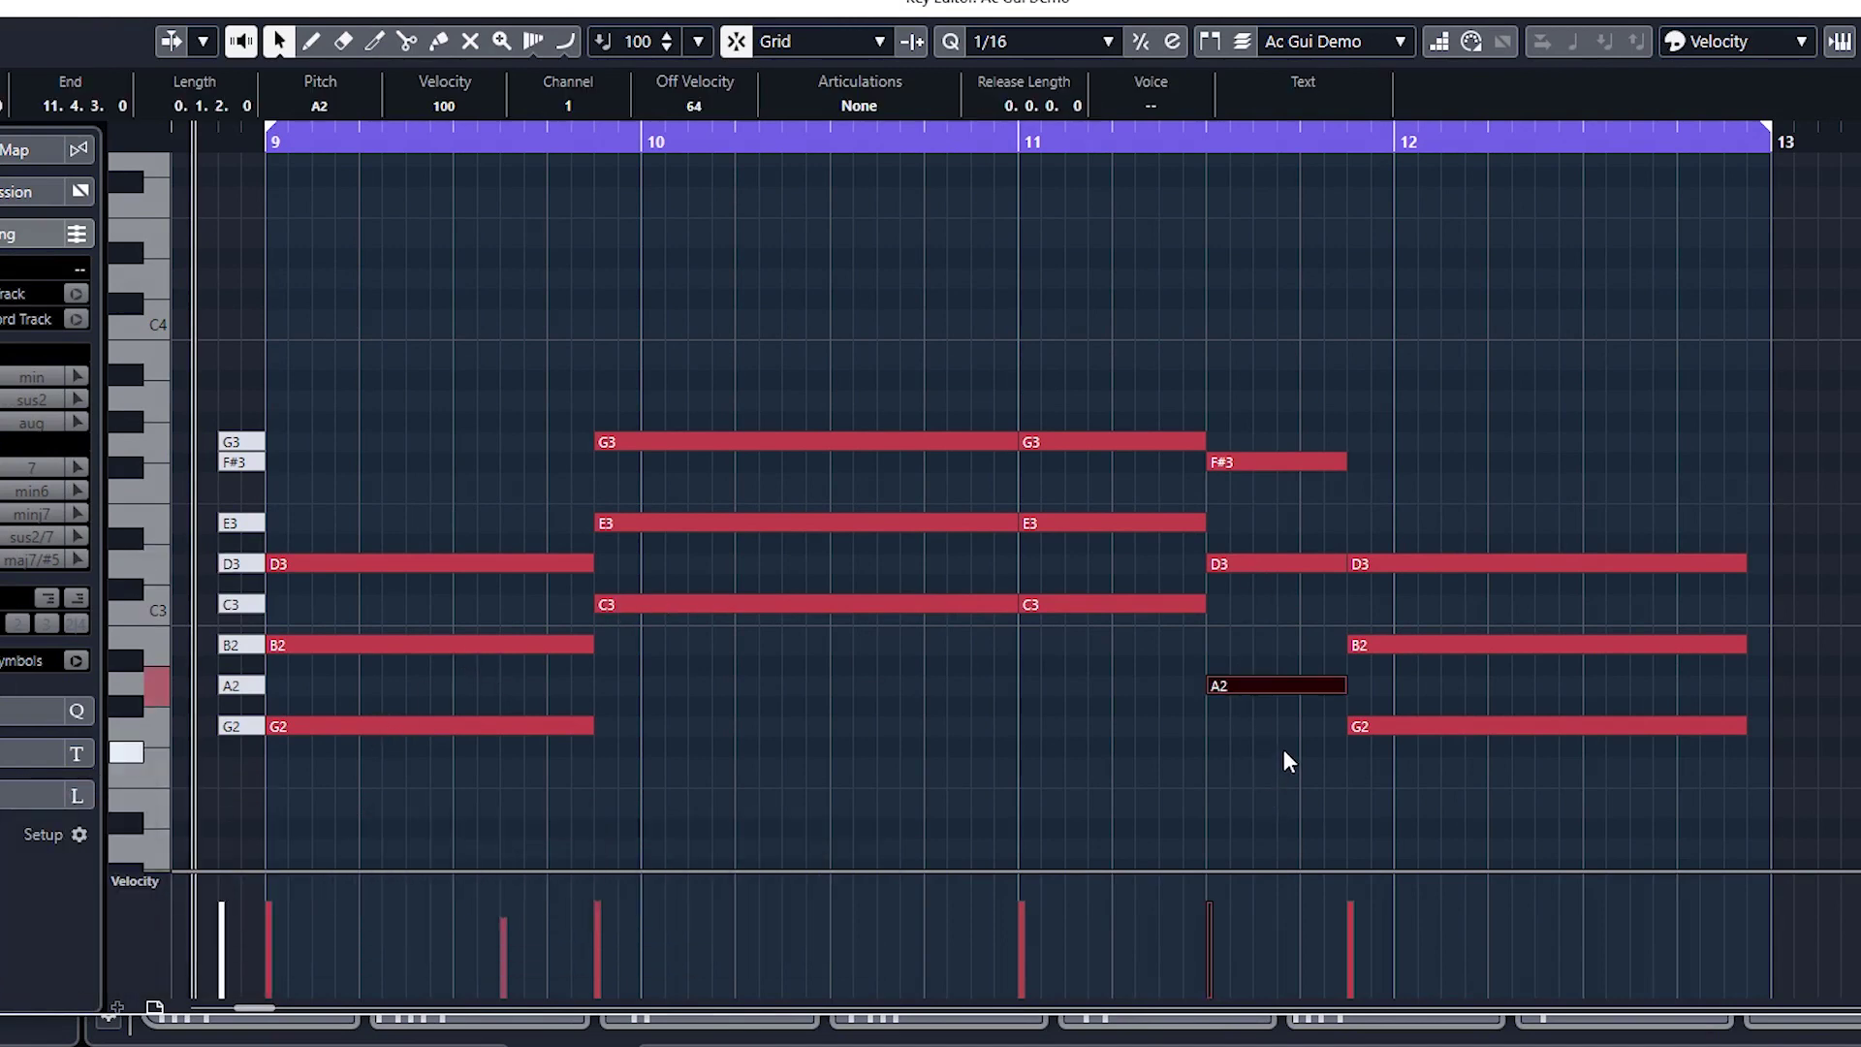
{"action": "key", "text": "shift+Up"}
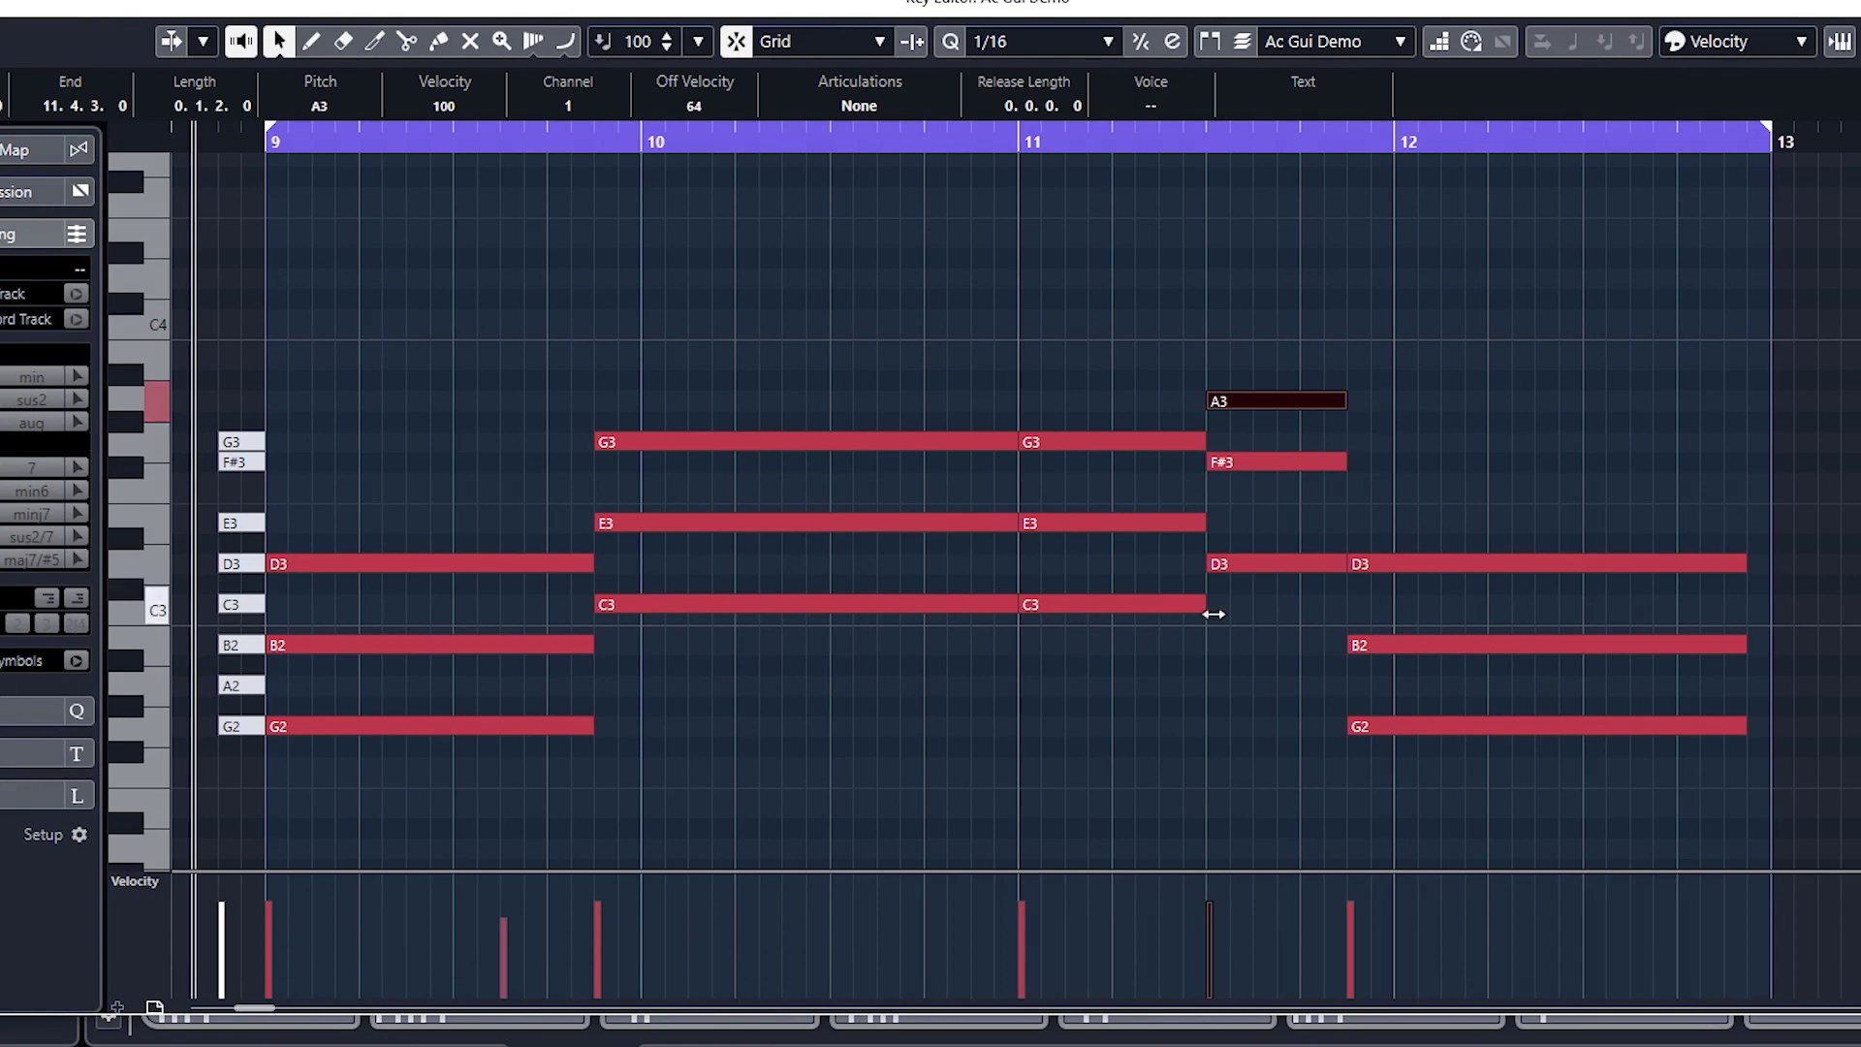
{"action": "left_click", "coordinate": [351, 730]}
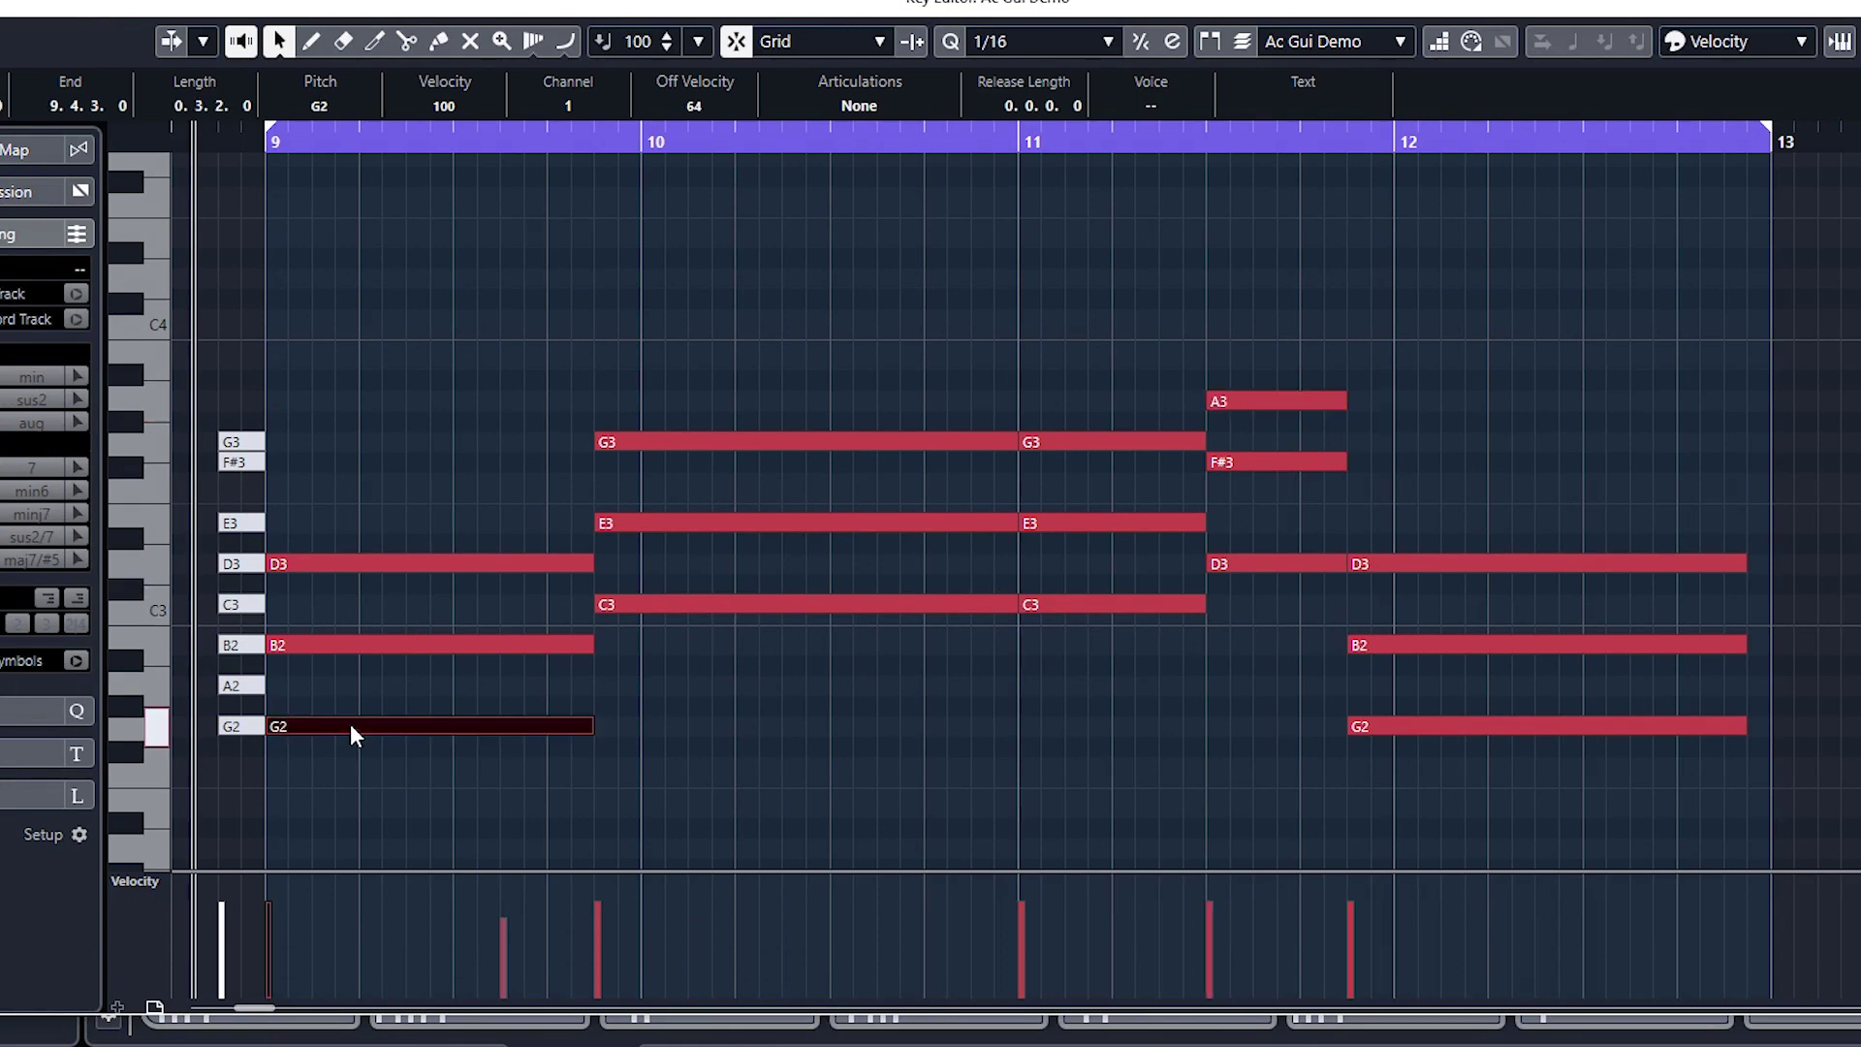
{"action": "left_click", "coordinate": [678, 604]}
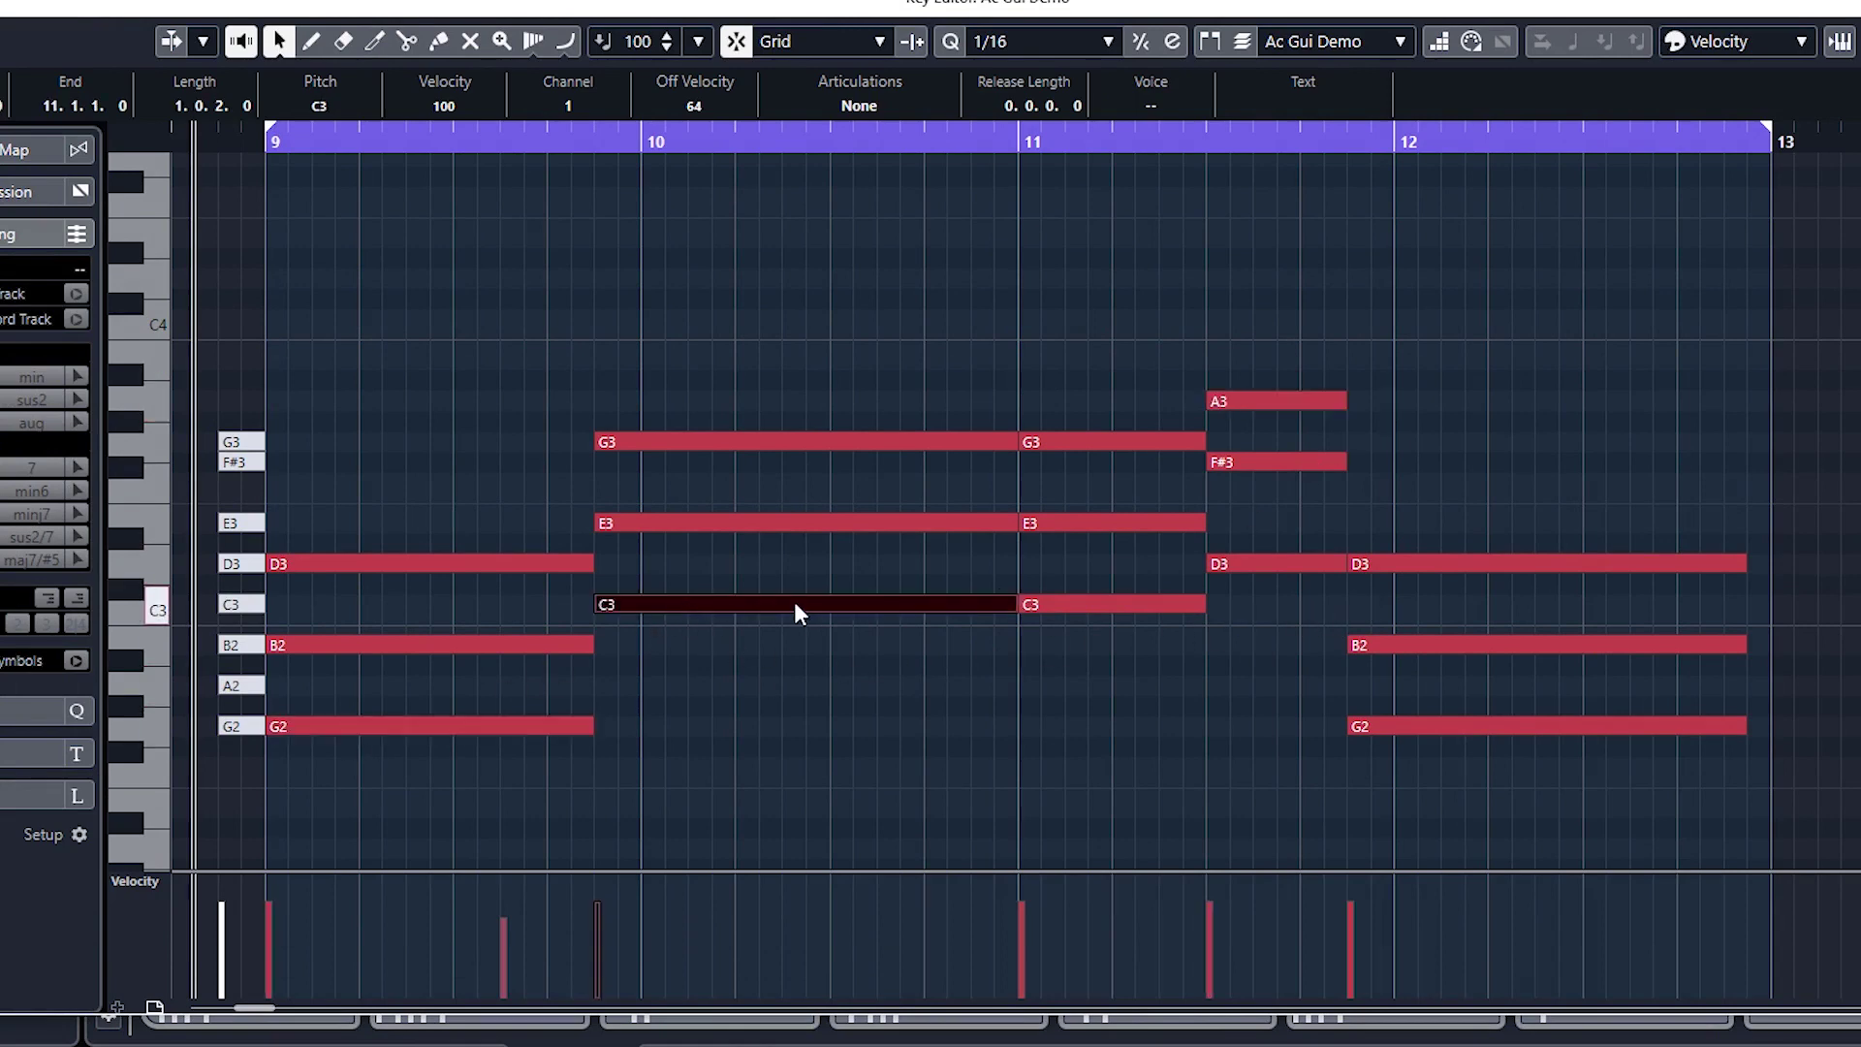
{"action": "left_click", "coordinate": [1254, 561]}
{"action": "left_click", "coordinate": [1473, 725]}
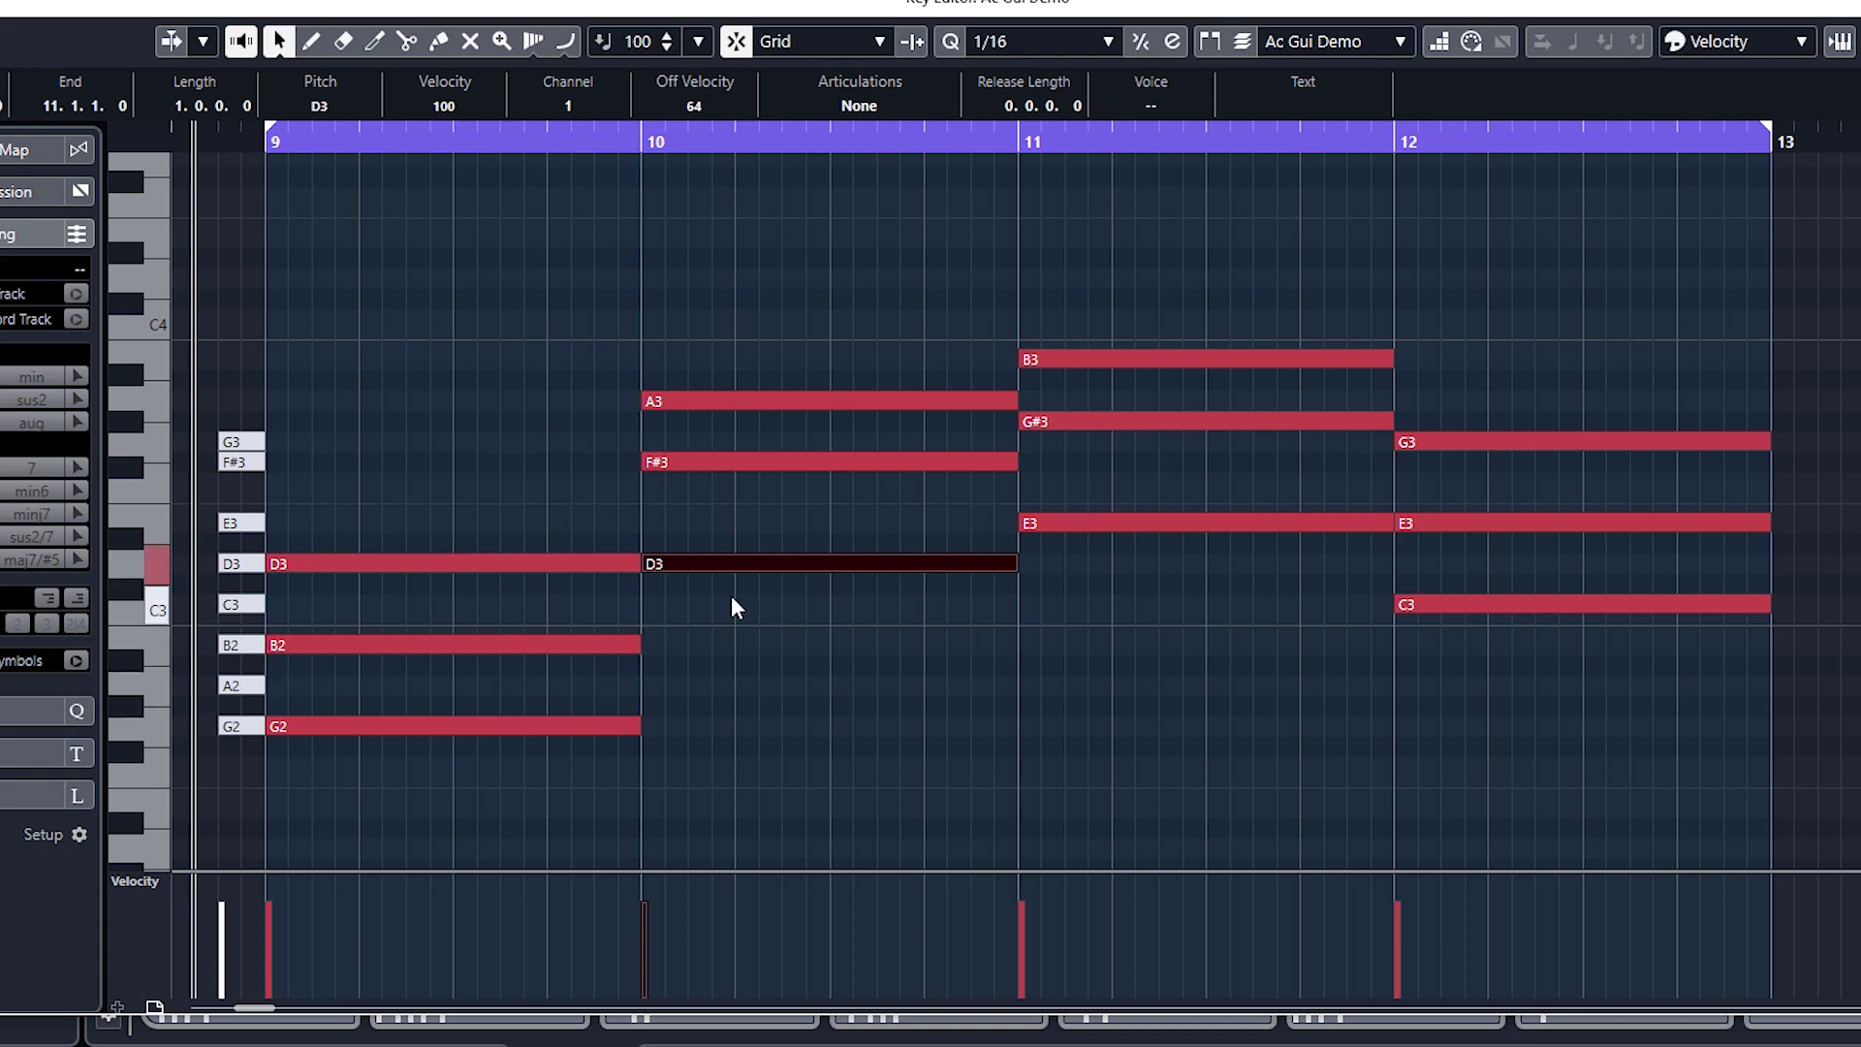
- Marquee-select the three notes of the bar 11 chord to rearrange them
{"action": "mouse_move", "coordinate": [1198, 274]}
{"action": "left_mouse_down"}
{"action": "mouse_move", "coordinate": [1212, 442]}
{"action": "mouse_move", "coordinate": [1298, 621]}
{"action": "left_mouse_up"}
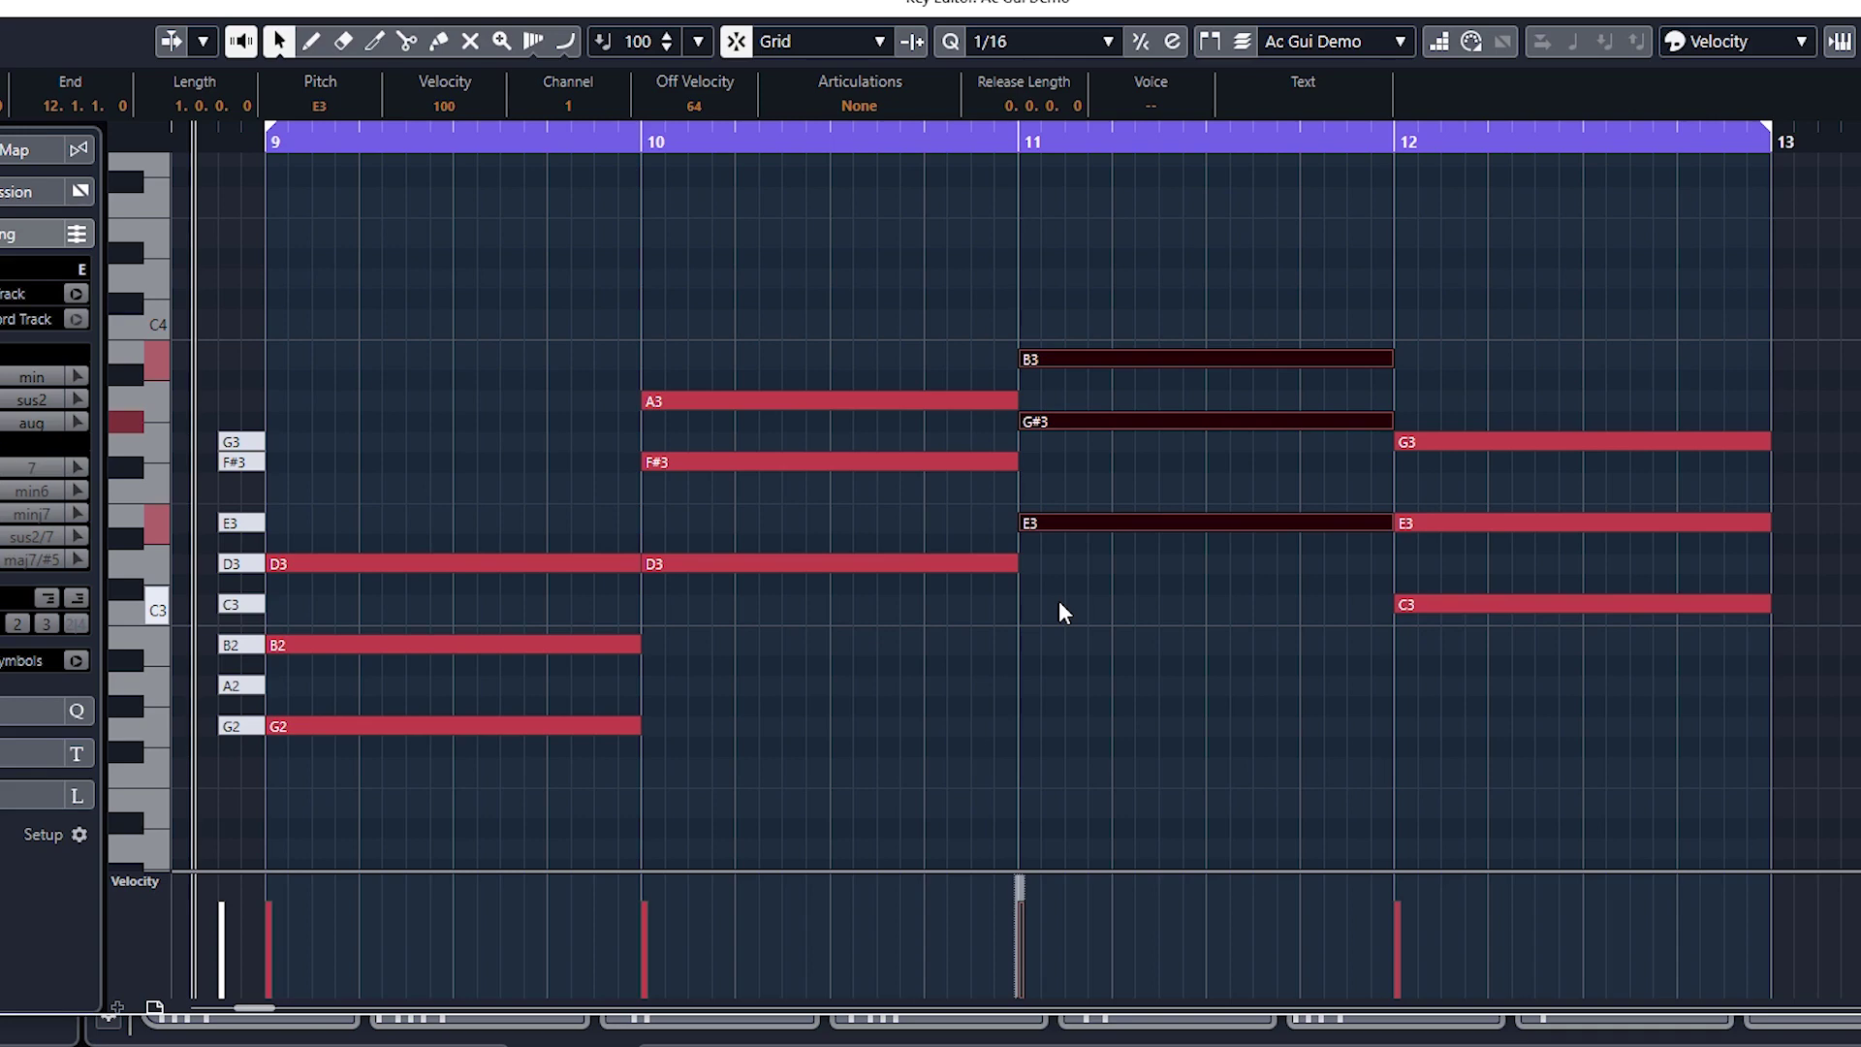
{"action": "left_click", "coordinate": [433, 728]}
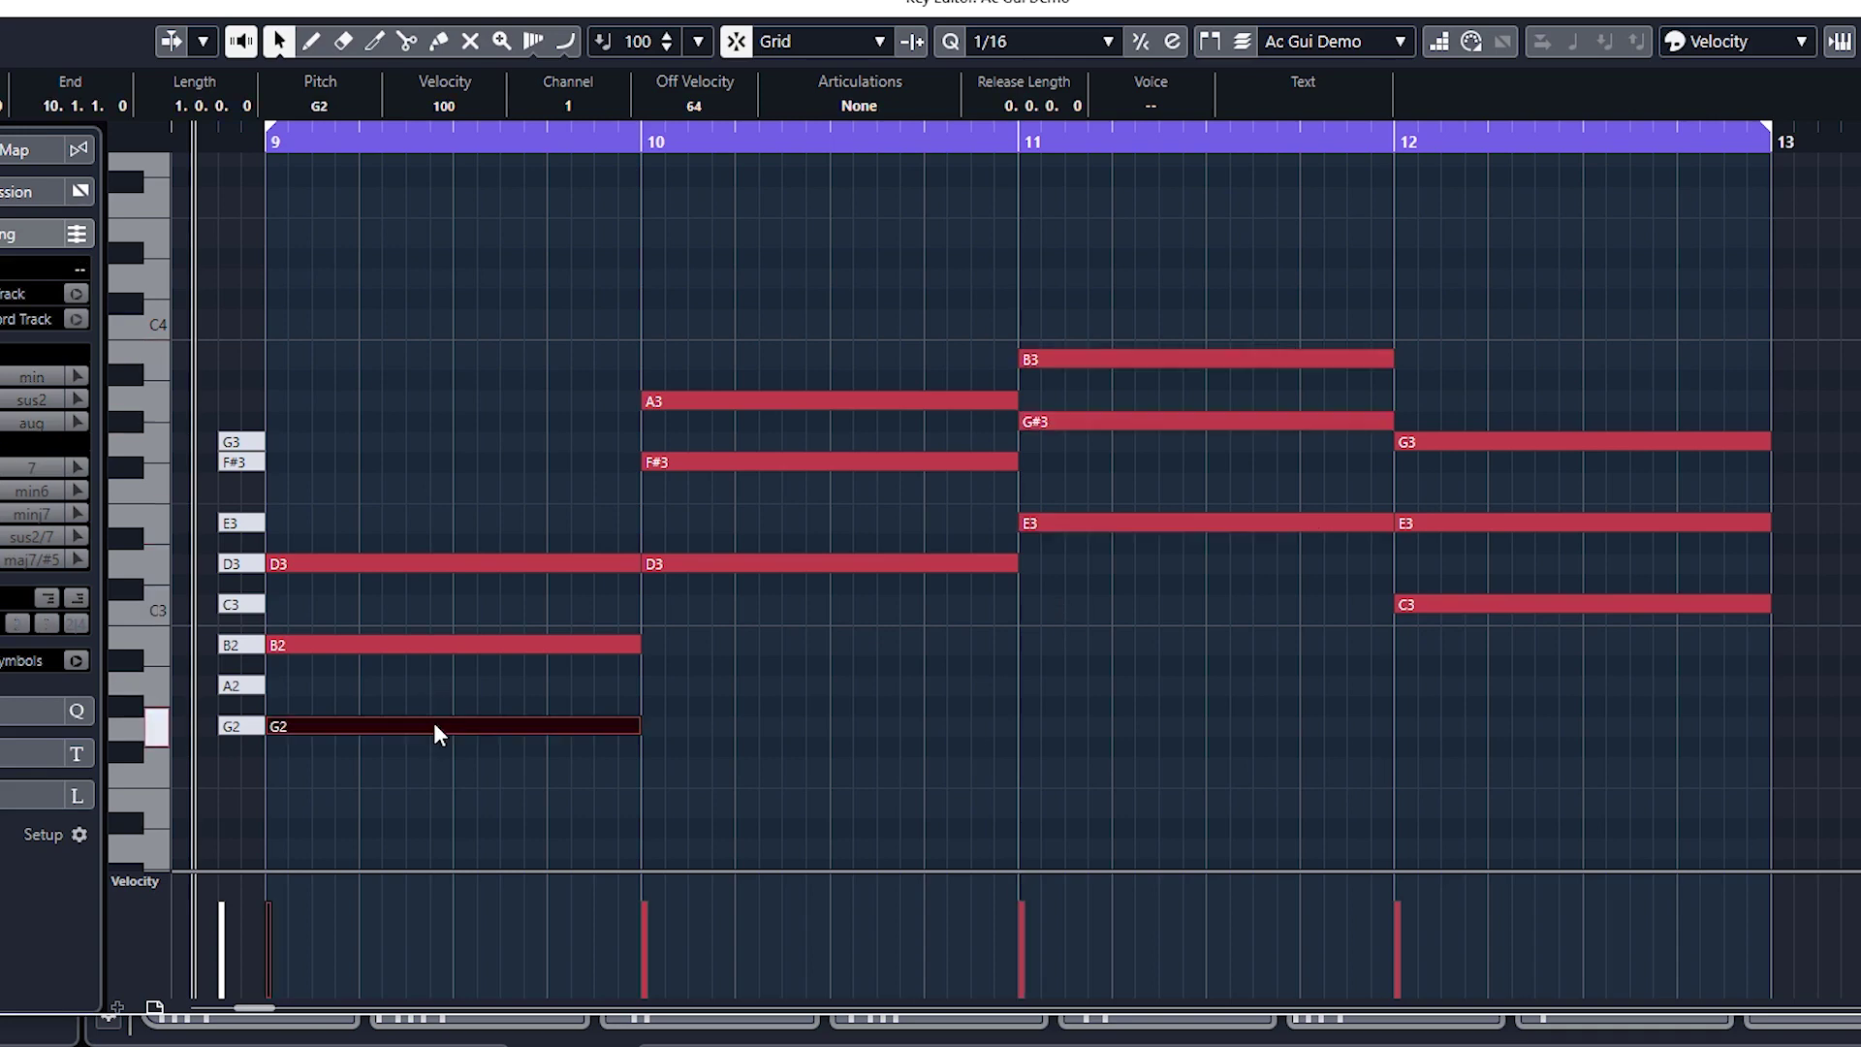
{"action": "left_click", "coordinate": [670, 564]}
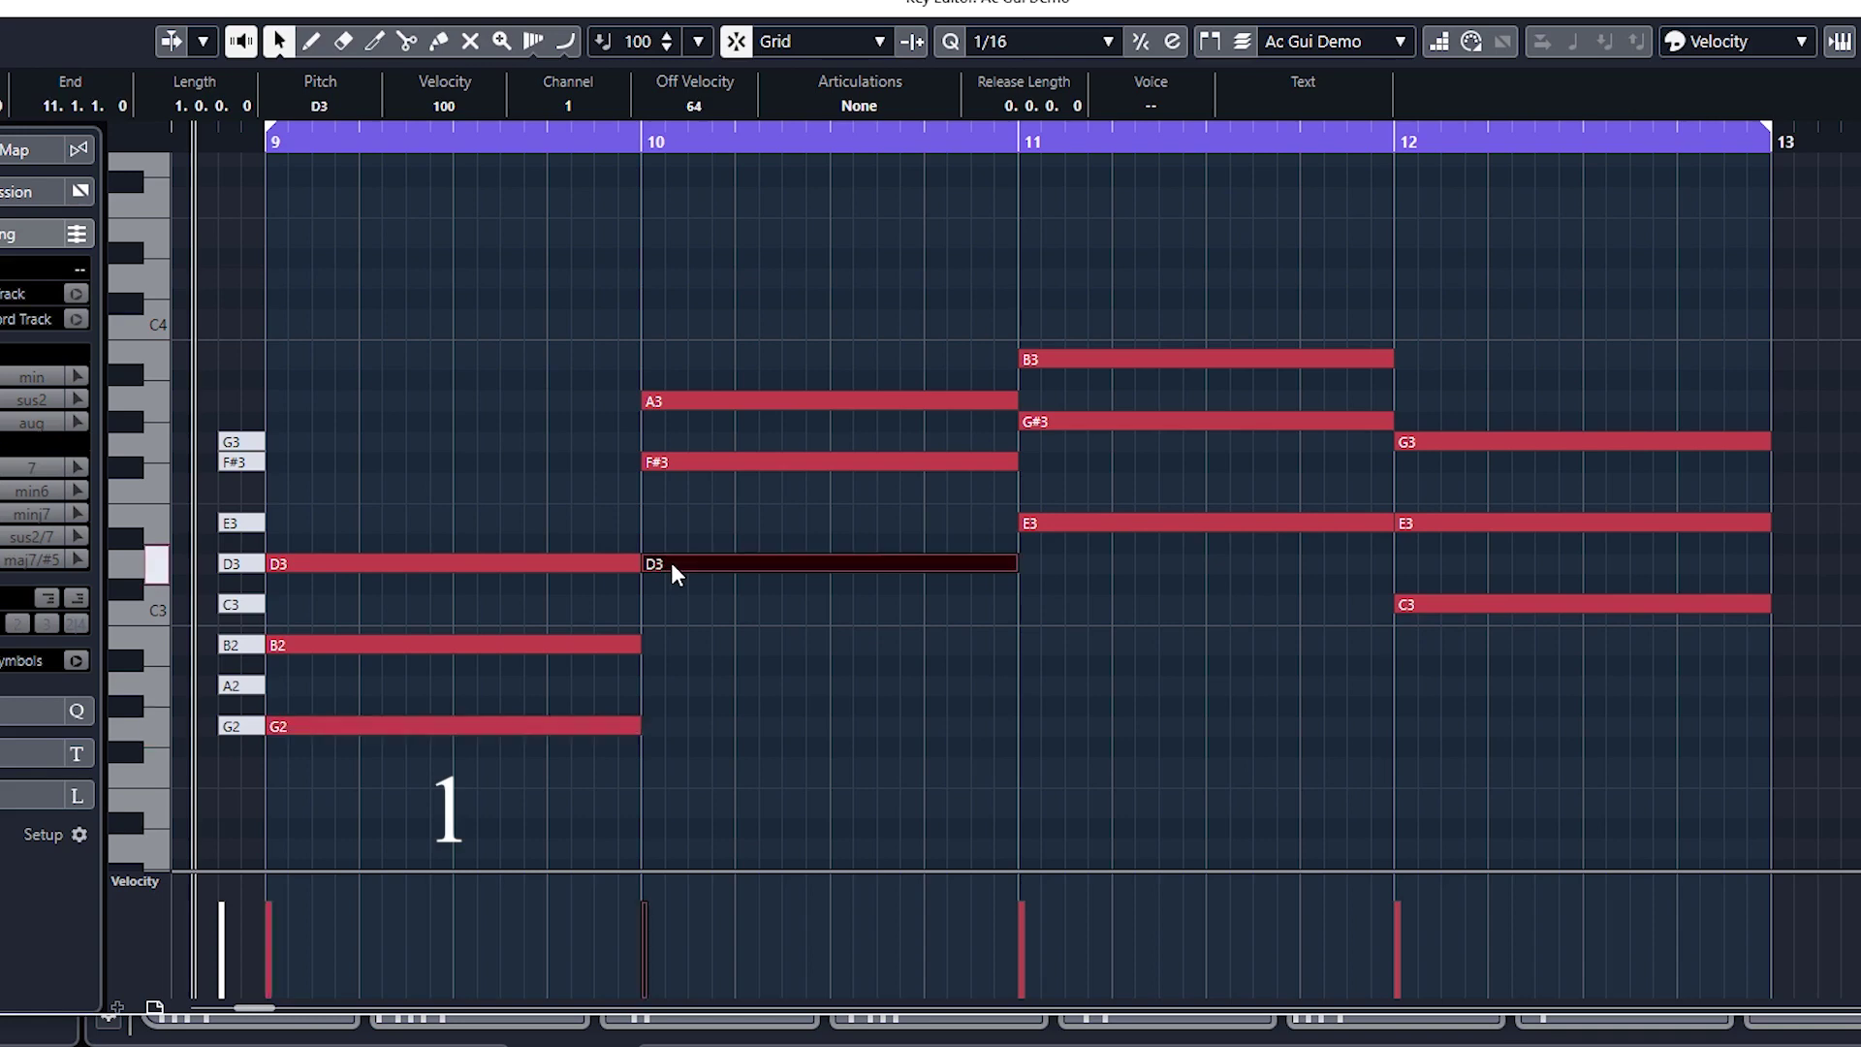
{"action": "left_click", "coordinate": [1071, 522]}
{"action": "left_click", "coordinate": [1475, 604]}
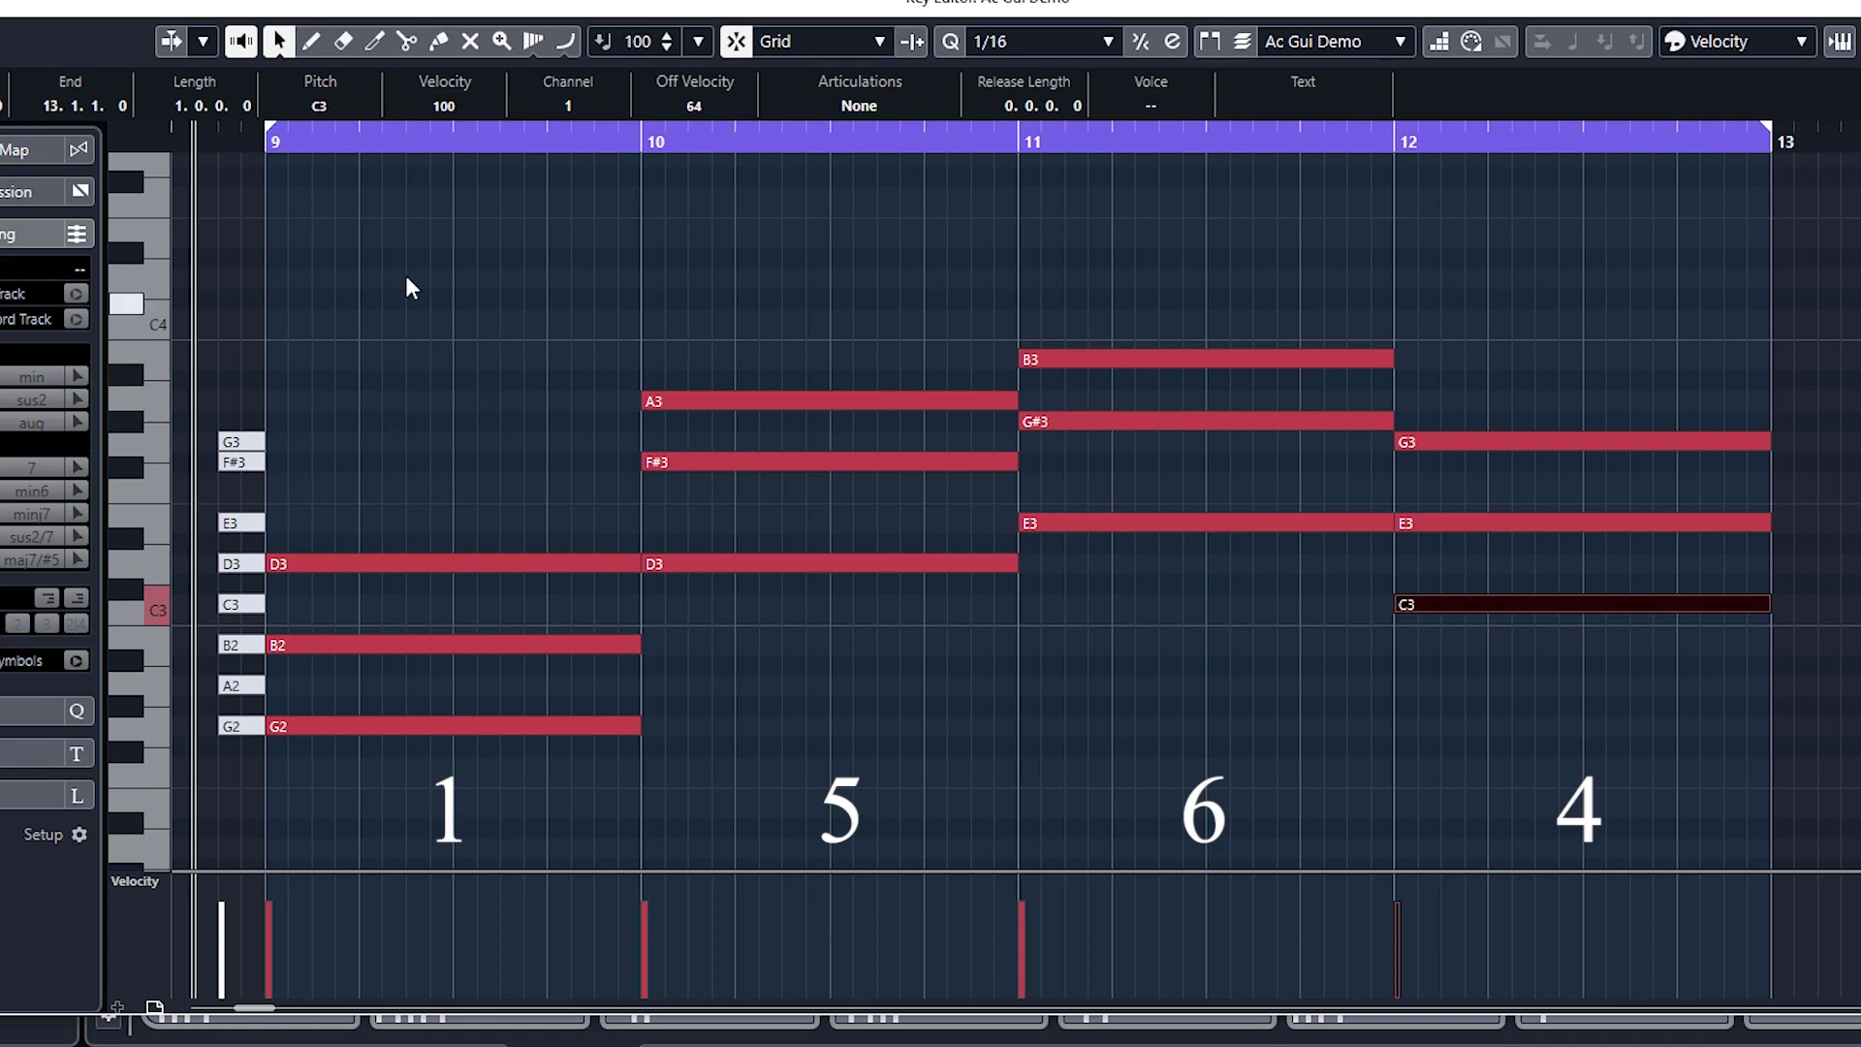
{"action": "left_click", "coordinate": [246, 145]}
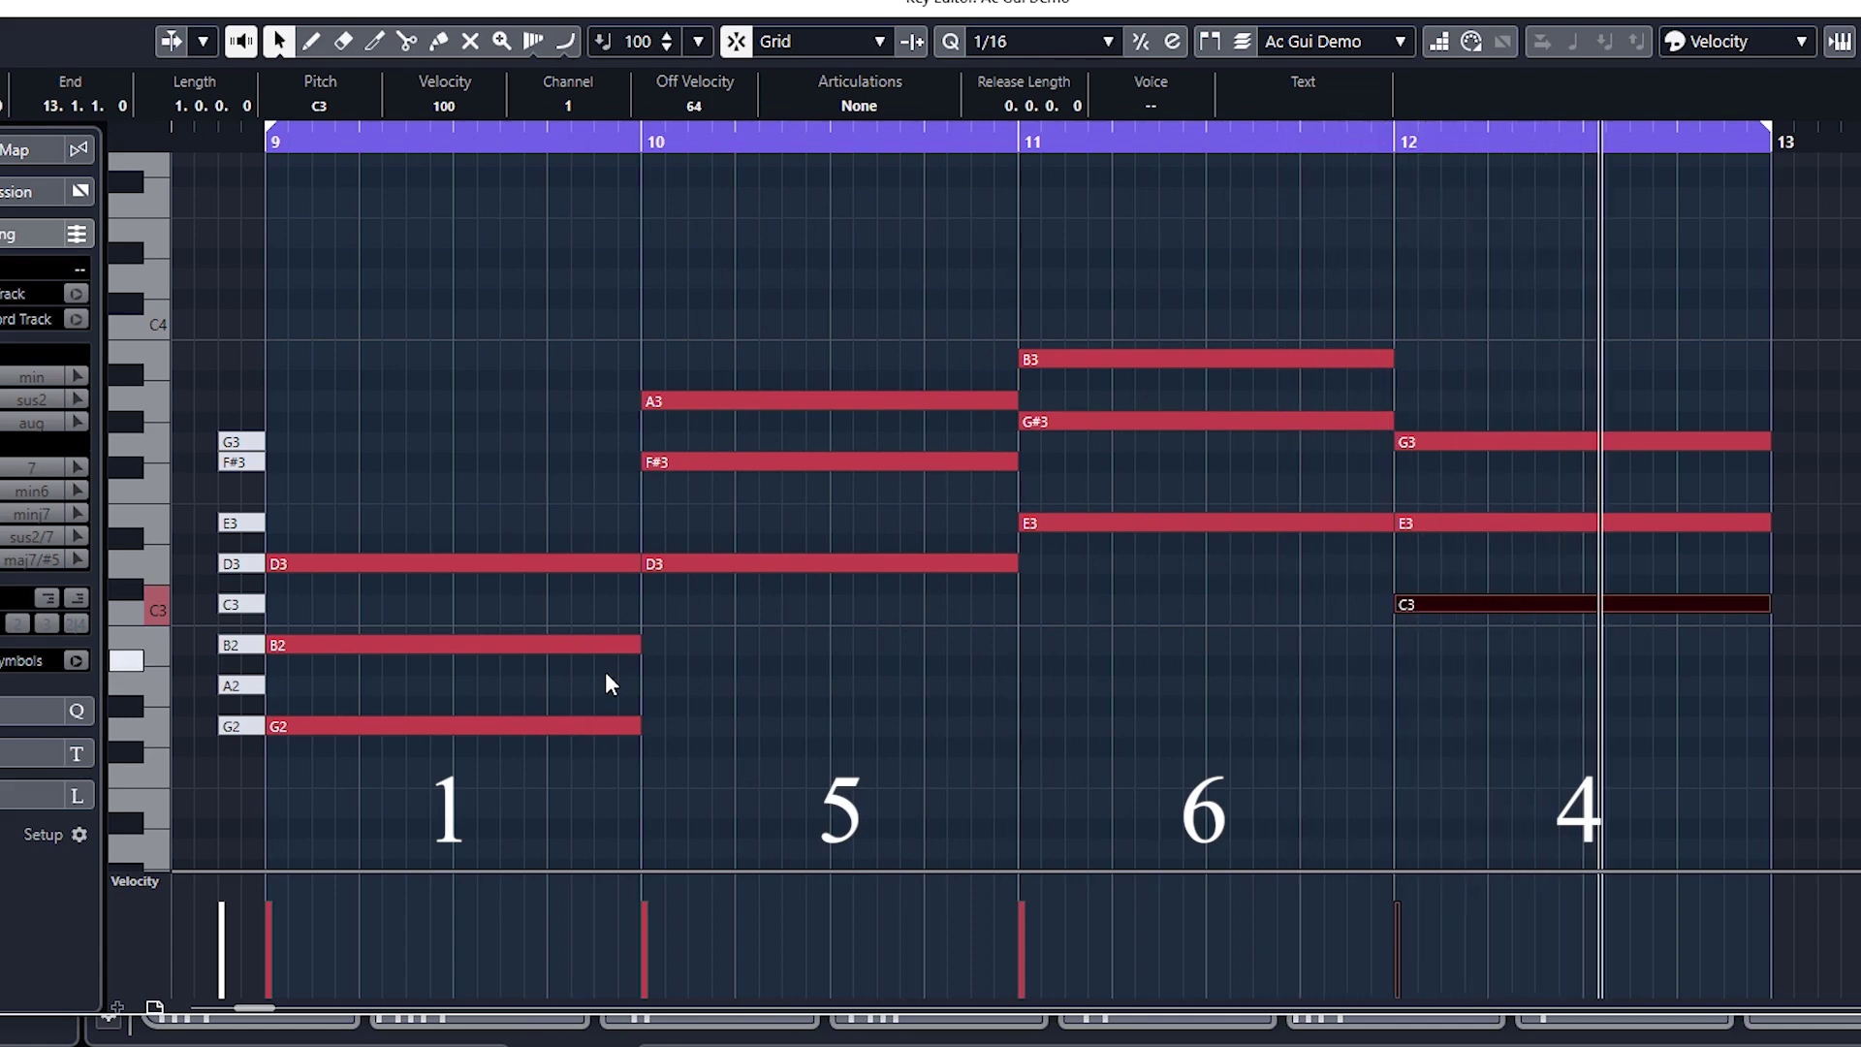
- Lower bar 11's G#3 to G3 to make E minor, then play back from bar 9
{"action": "left_click_drag", "start_coordinate": [1171, 294], "coordinate": [1163, 680]}
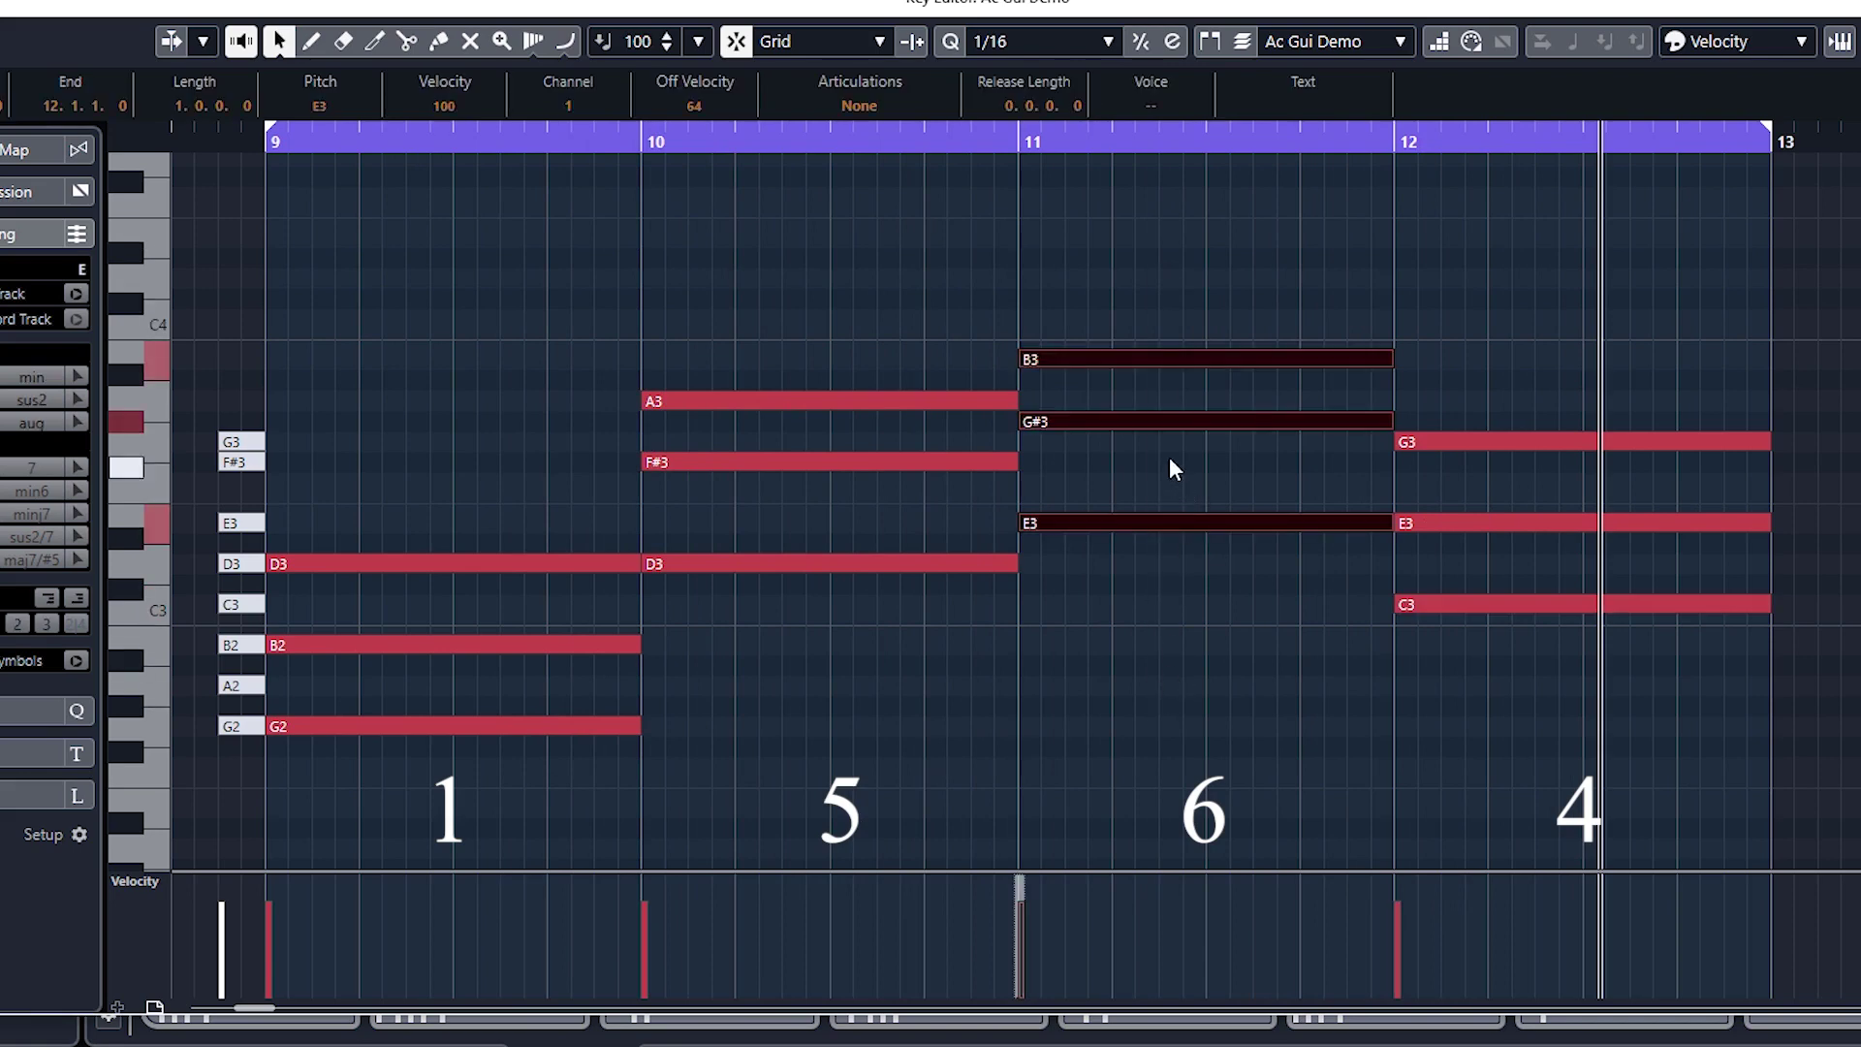
{"action": "left_click", "coordinate": [1161, 420]}
{"action": "left_click_drag", "start_coordinate": [1159, 421], "coordinate": [1150, 446]}
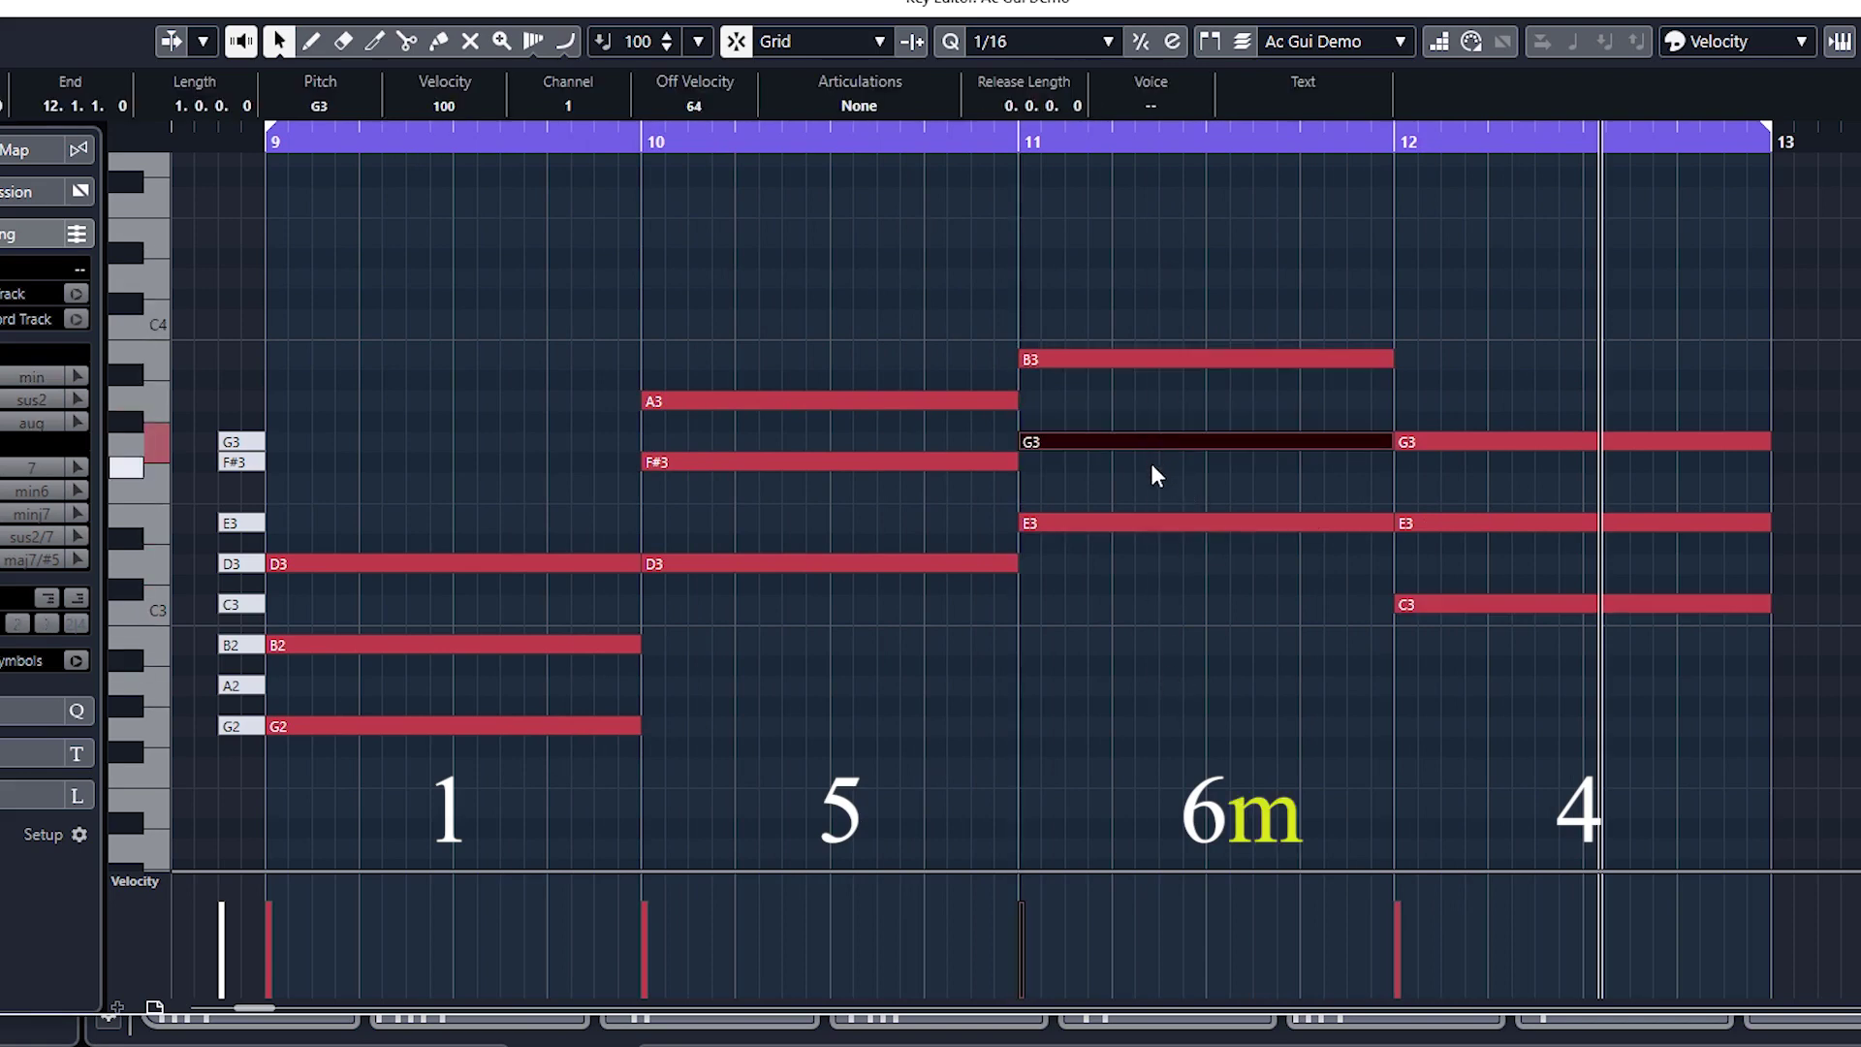
{"action": "left_click_drag", "start_coordinate": [1155, 284], "coordinate": [1142, 670]}
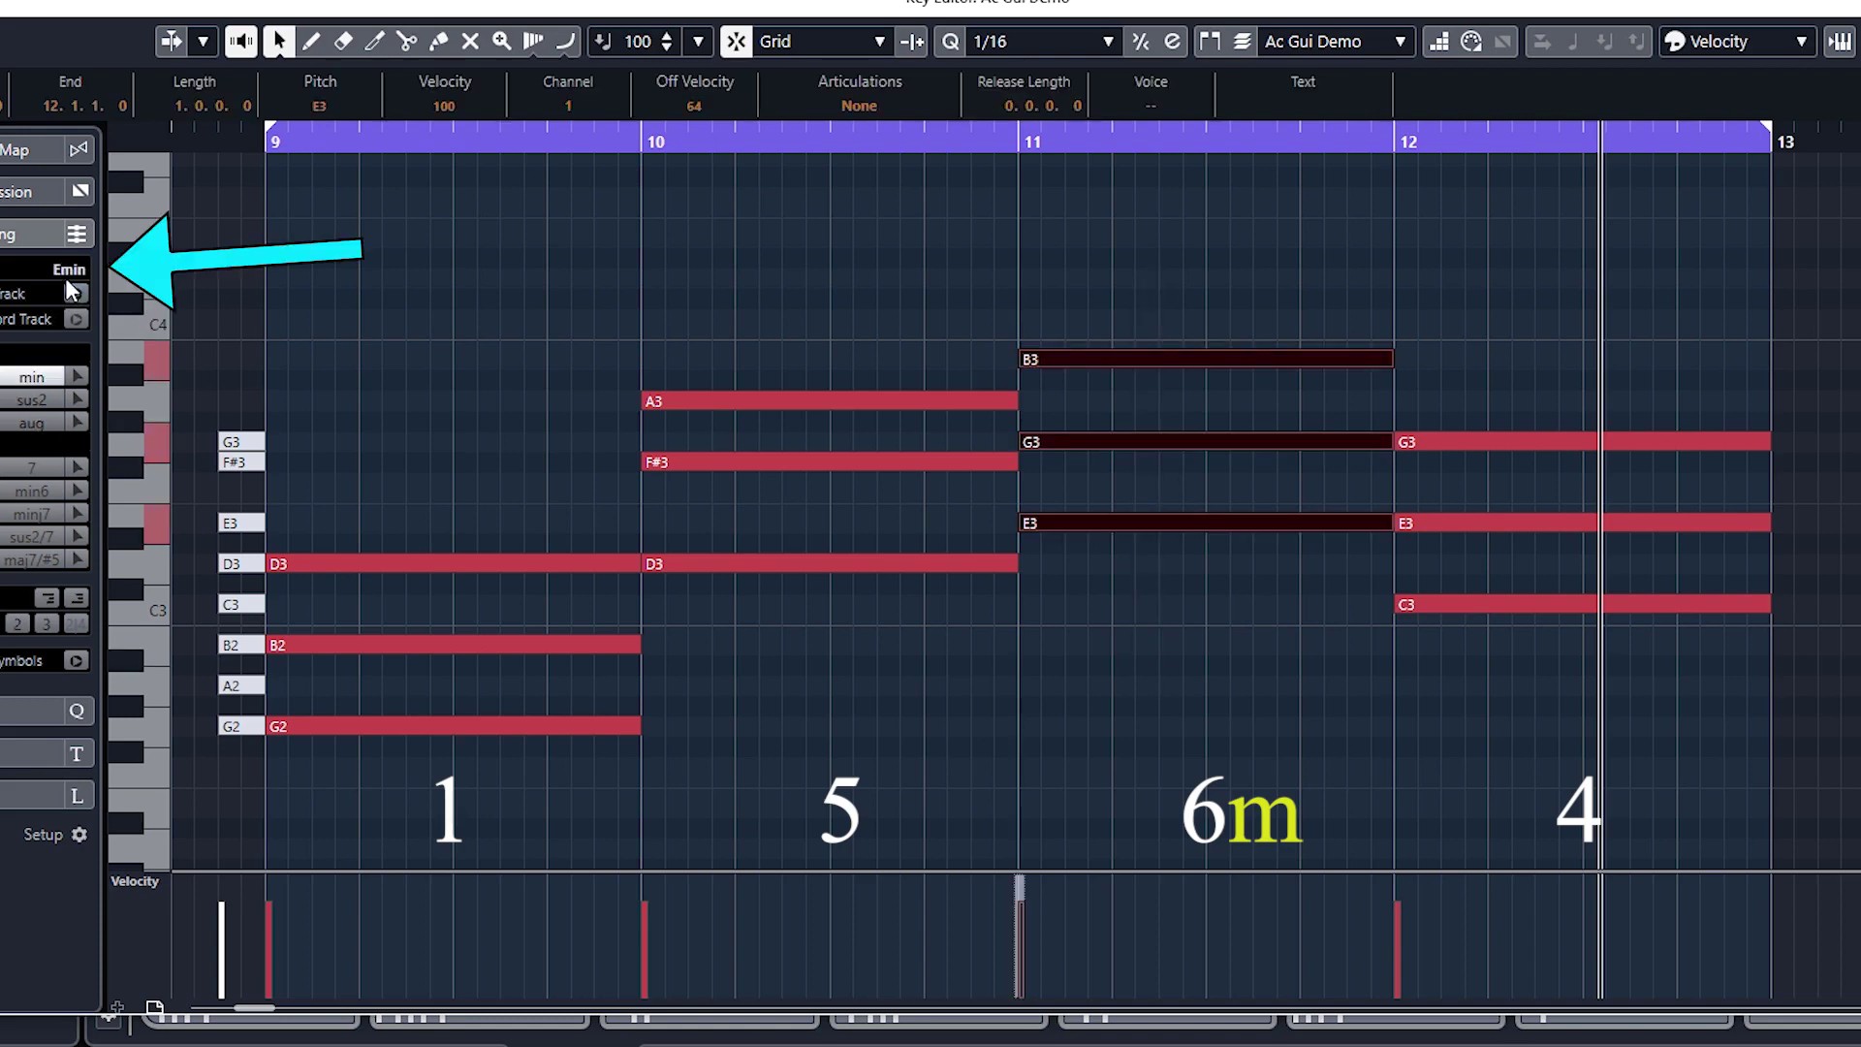
{"action": "left_click", "coordinate": [237, 142]}
{"action": "key", "text": "space"}
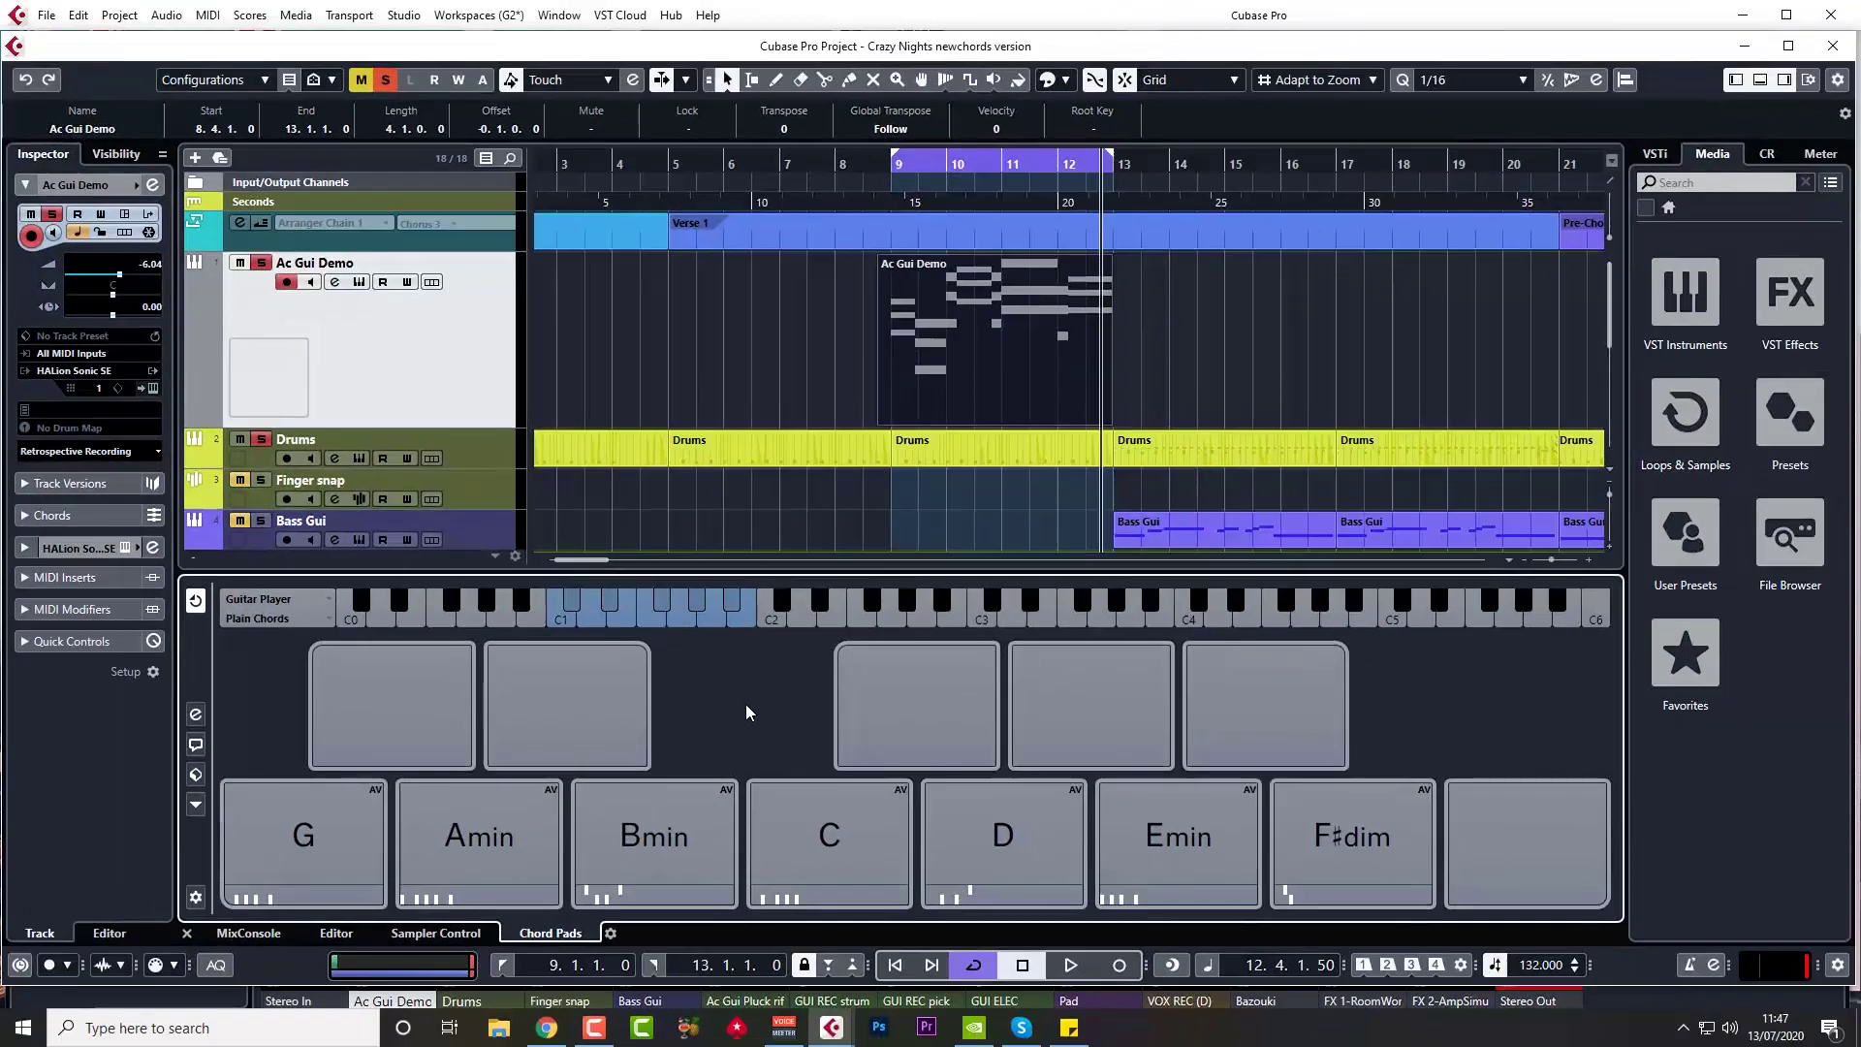
- Show the Chord Pads with G, Amin, Bmin, C, D, Emin and F#dim
{"action": "mouse_move", "coordinate": [559, 833]}
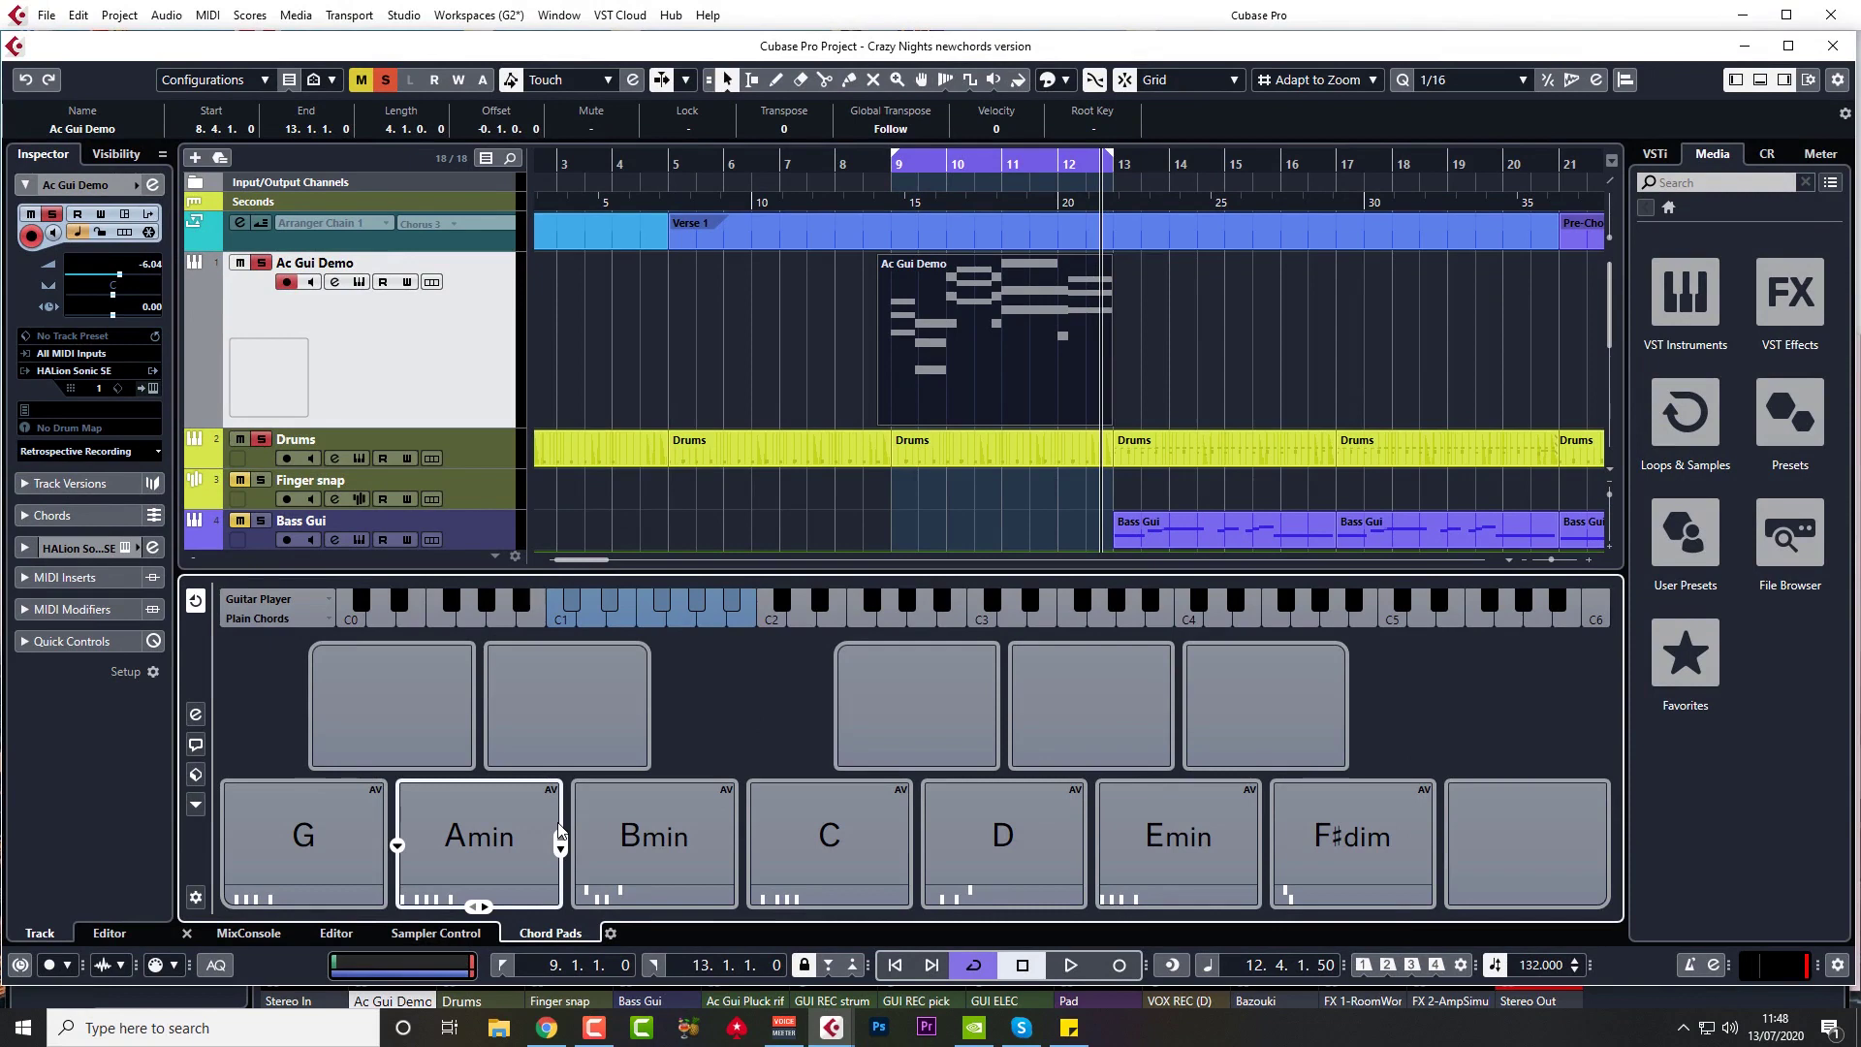
- Switch to Chrome and view the Google Images chart of chords in G major
{"action": "left_click", "coordinate": [547, 1028]}
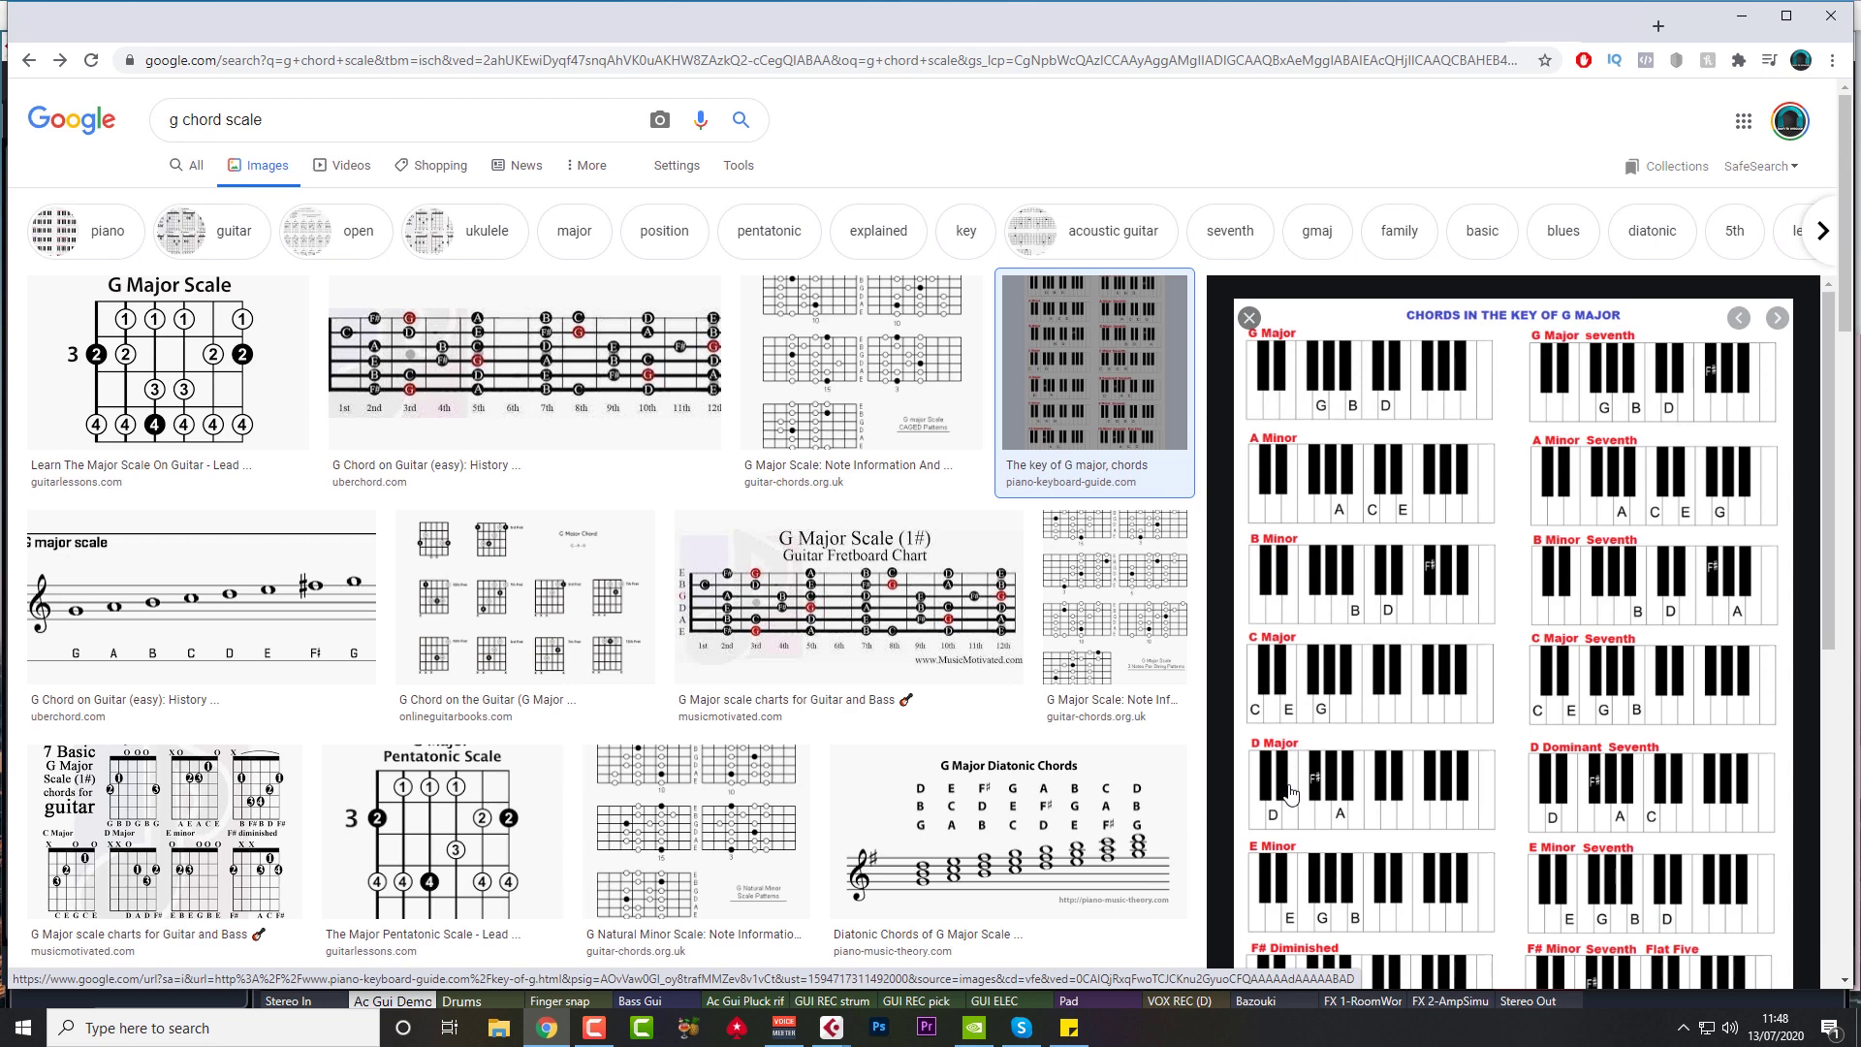
{"action": "scroll", "coordinate": [1447, 771], "scroll_direction": "down", "scroll_amount": 1}
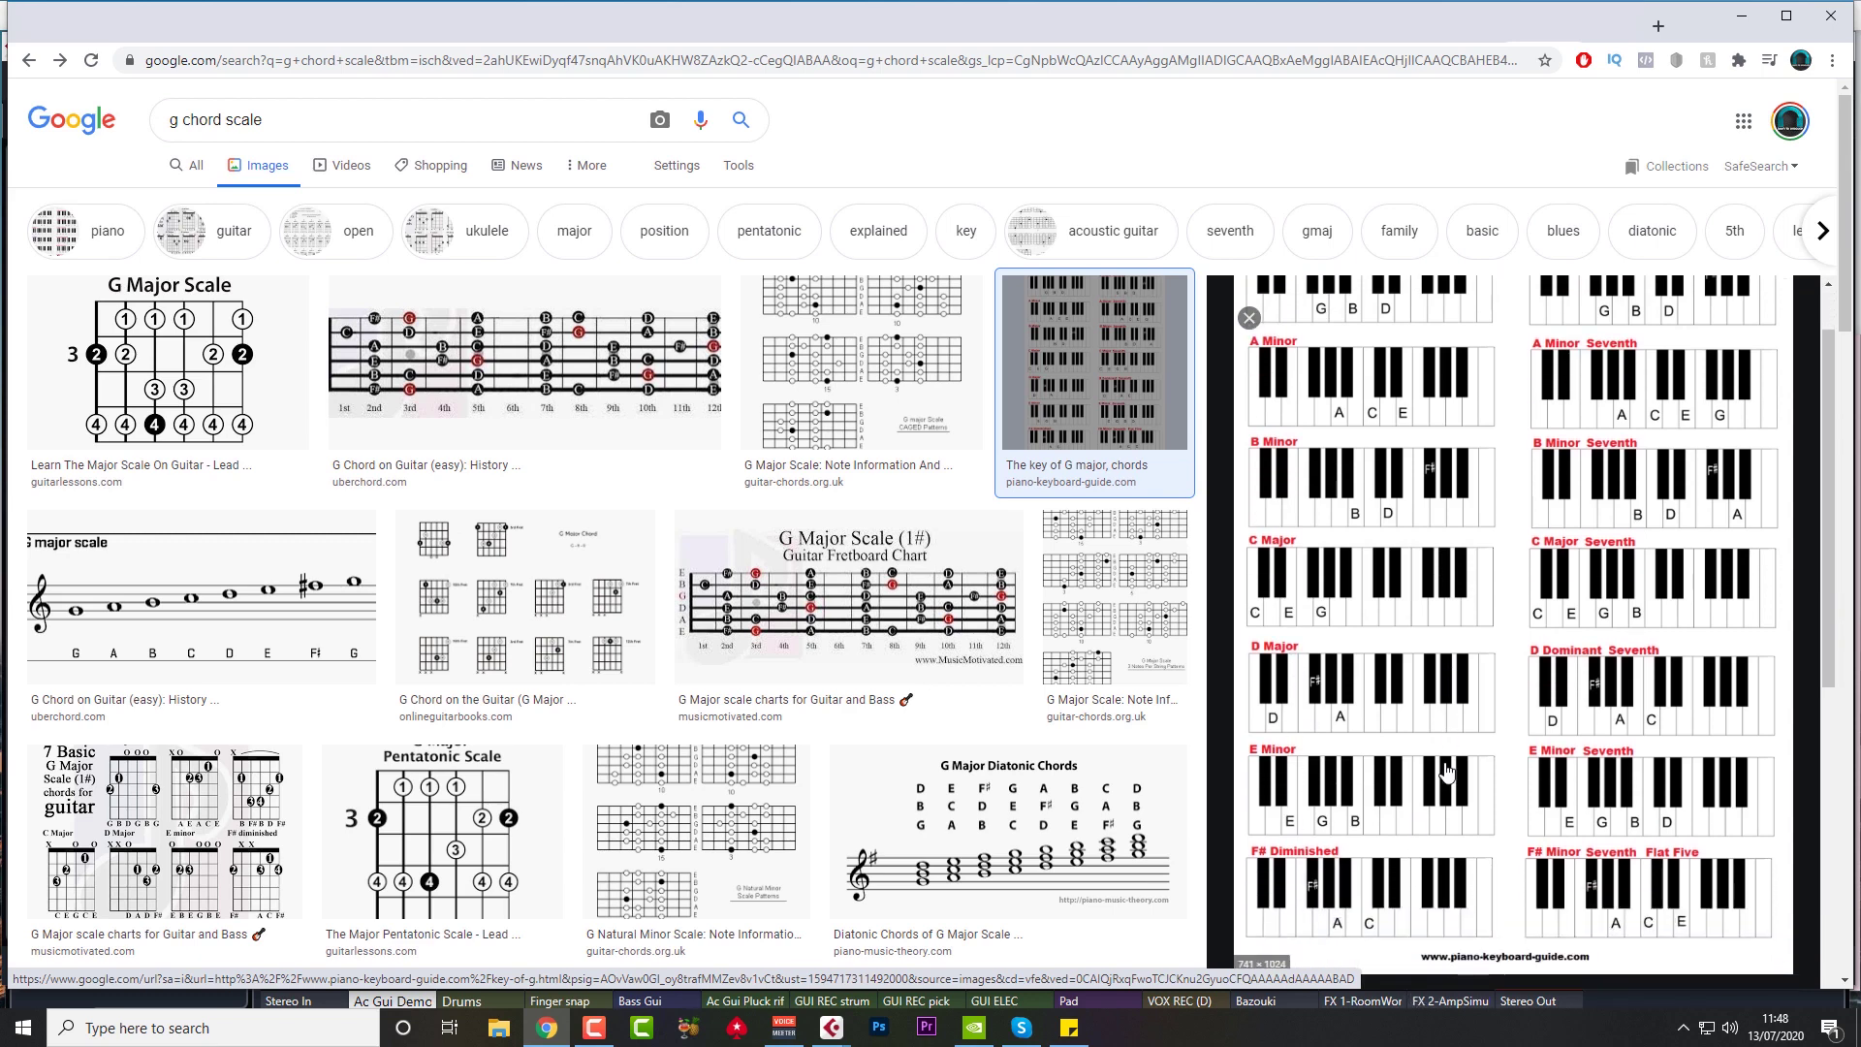
{"action": "scroll", "coordinate": [1362, 407], "scroll_direction": "up", "scroll_amount": 1}
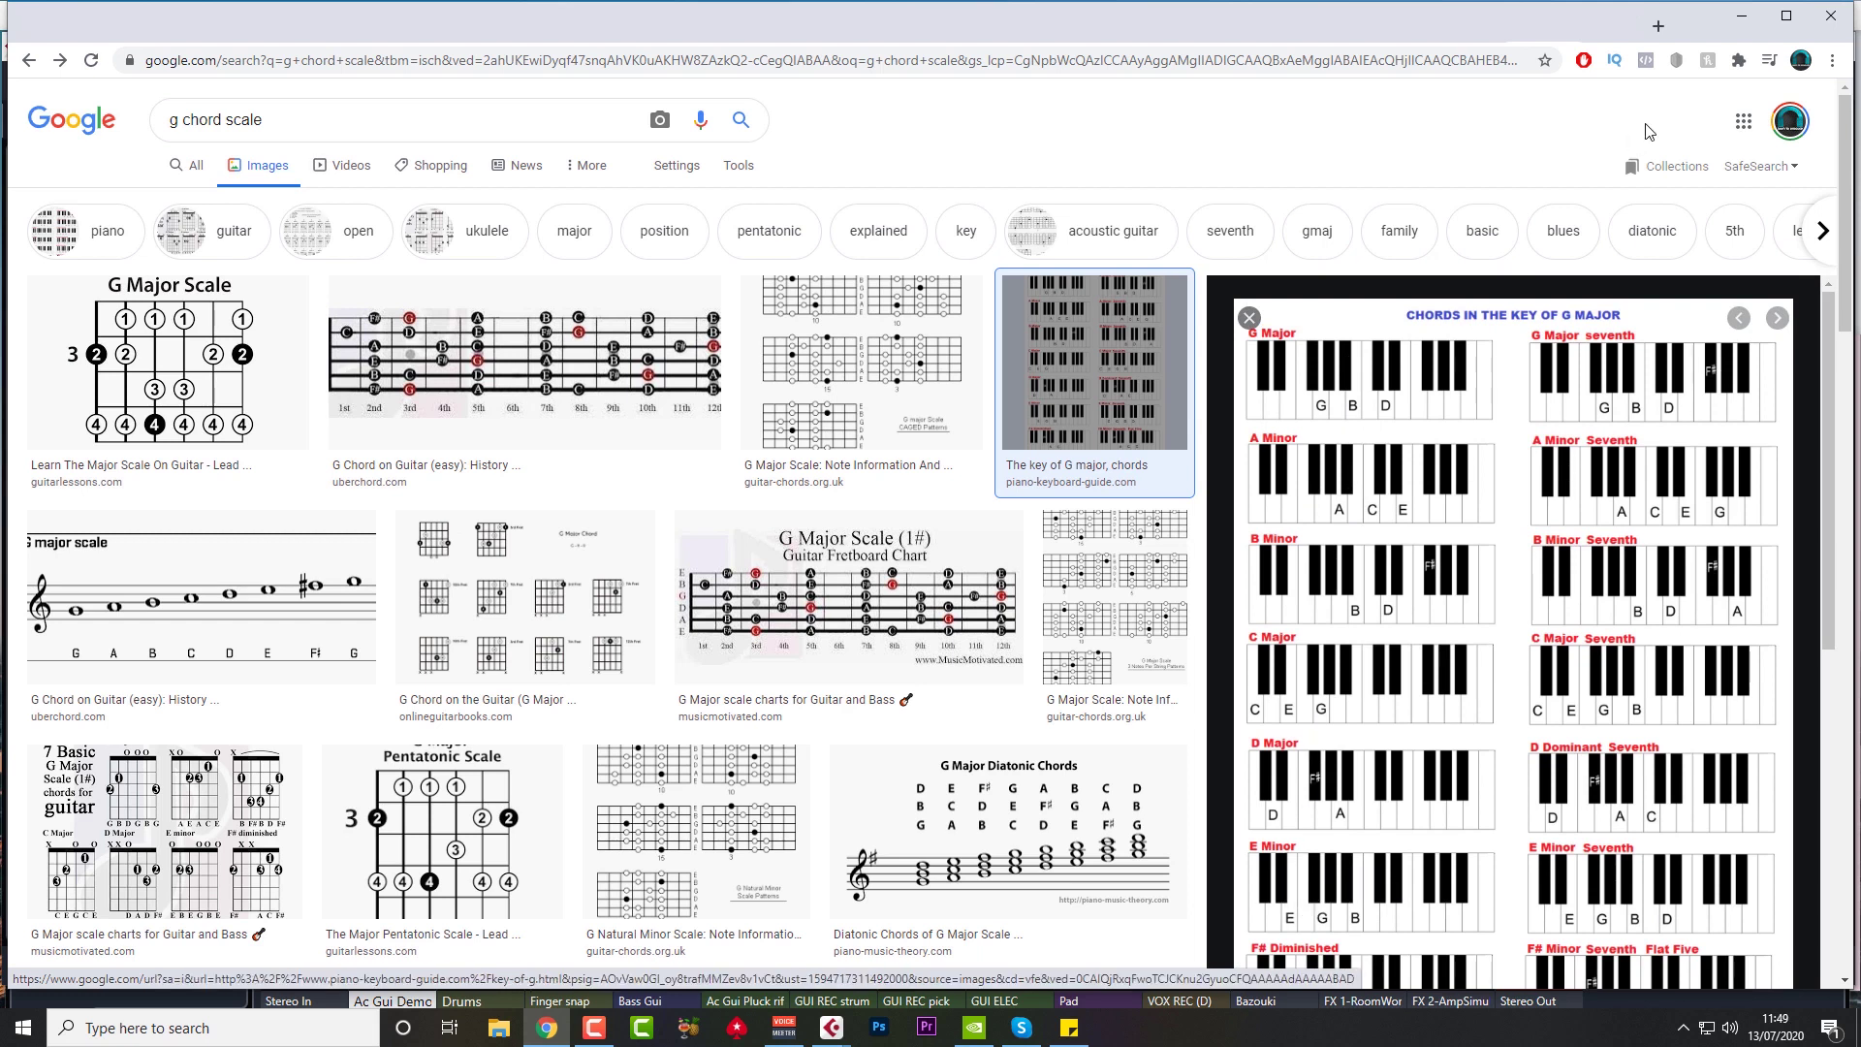
{"action": "left_click", "coordinate": [1743, 16]}
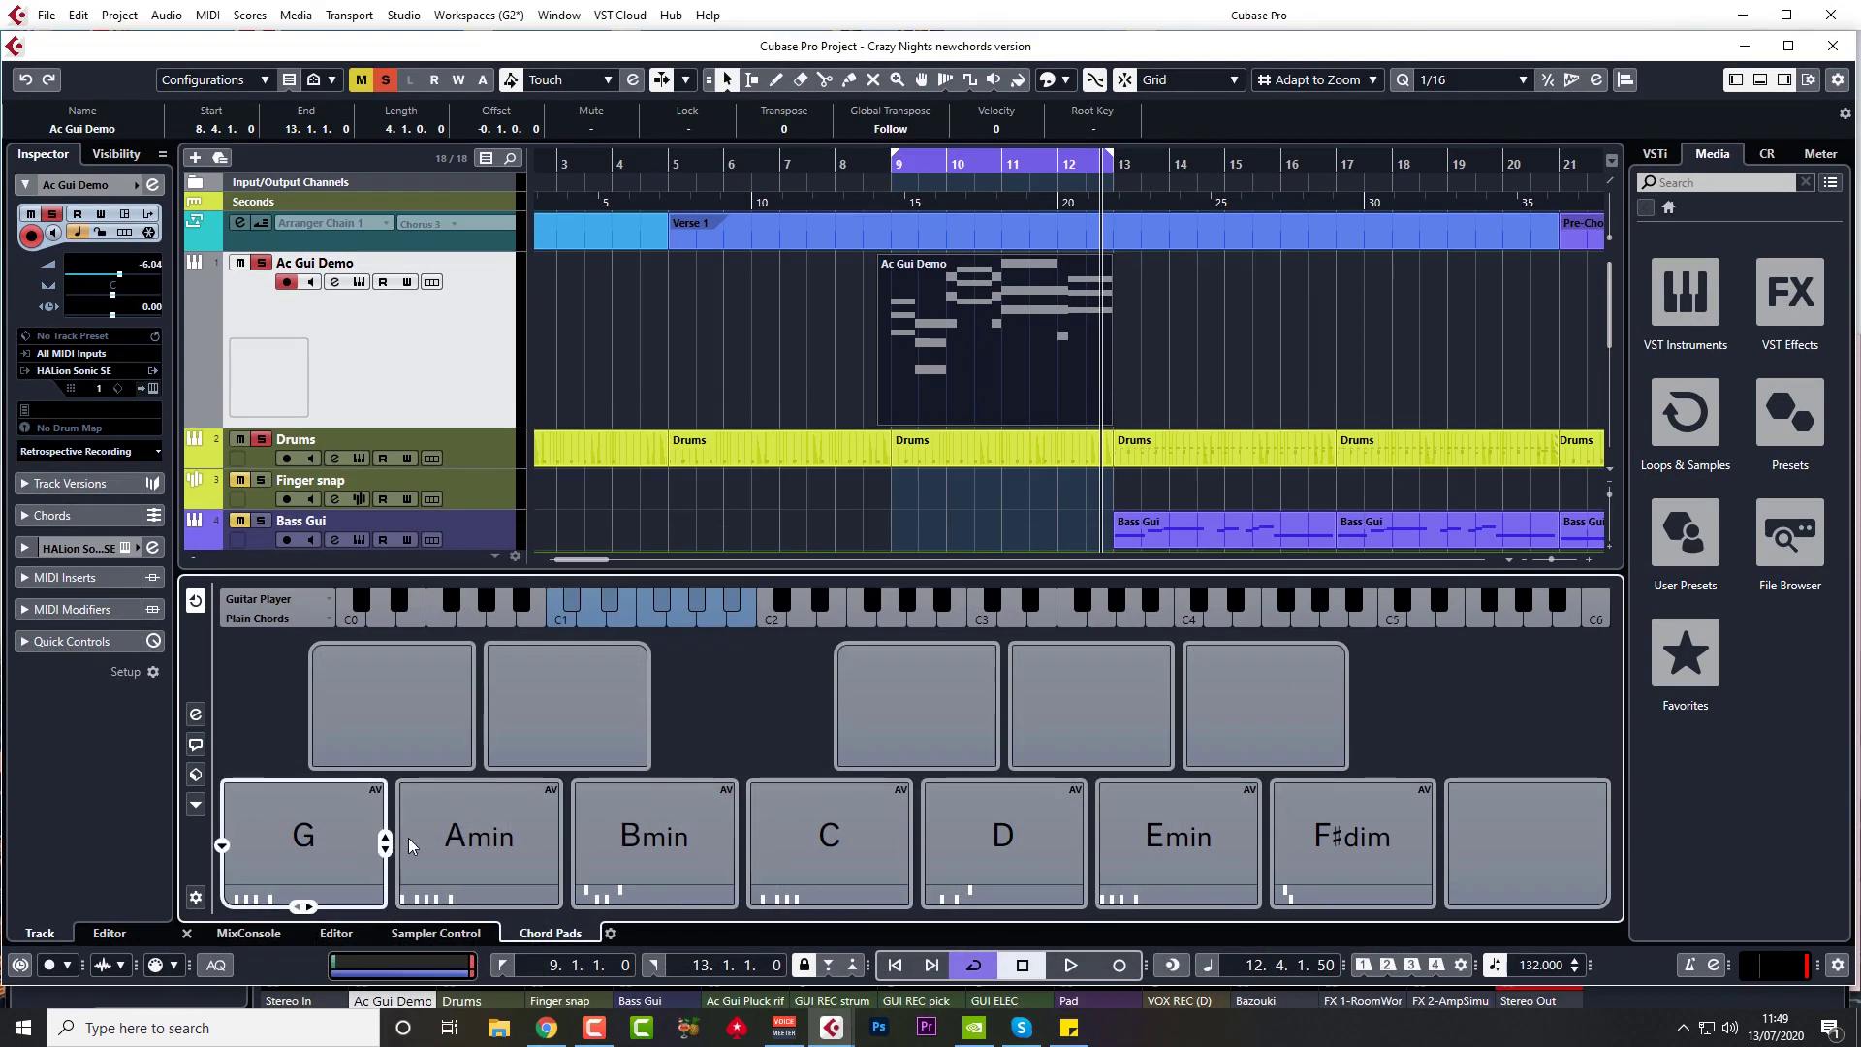
{"action": "left_click", "coordinate": [193, 778]}
{"action": "left_click", "coordinate": [250, 804]}
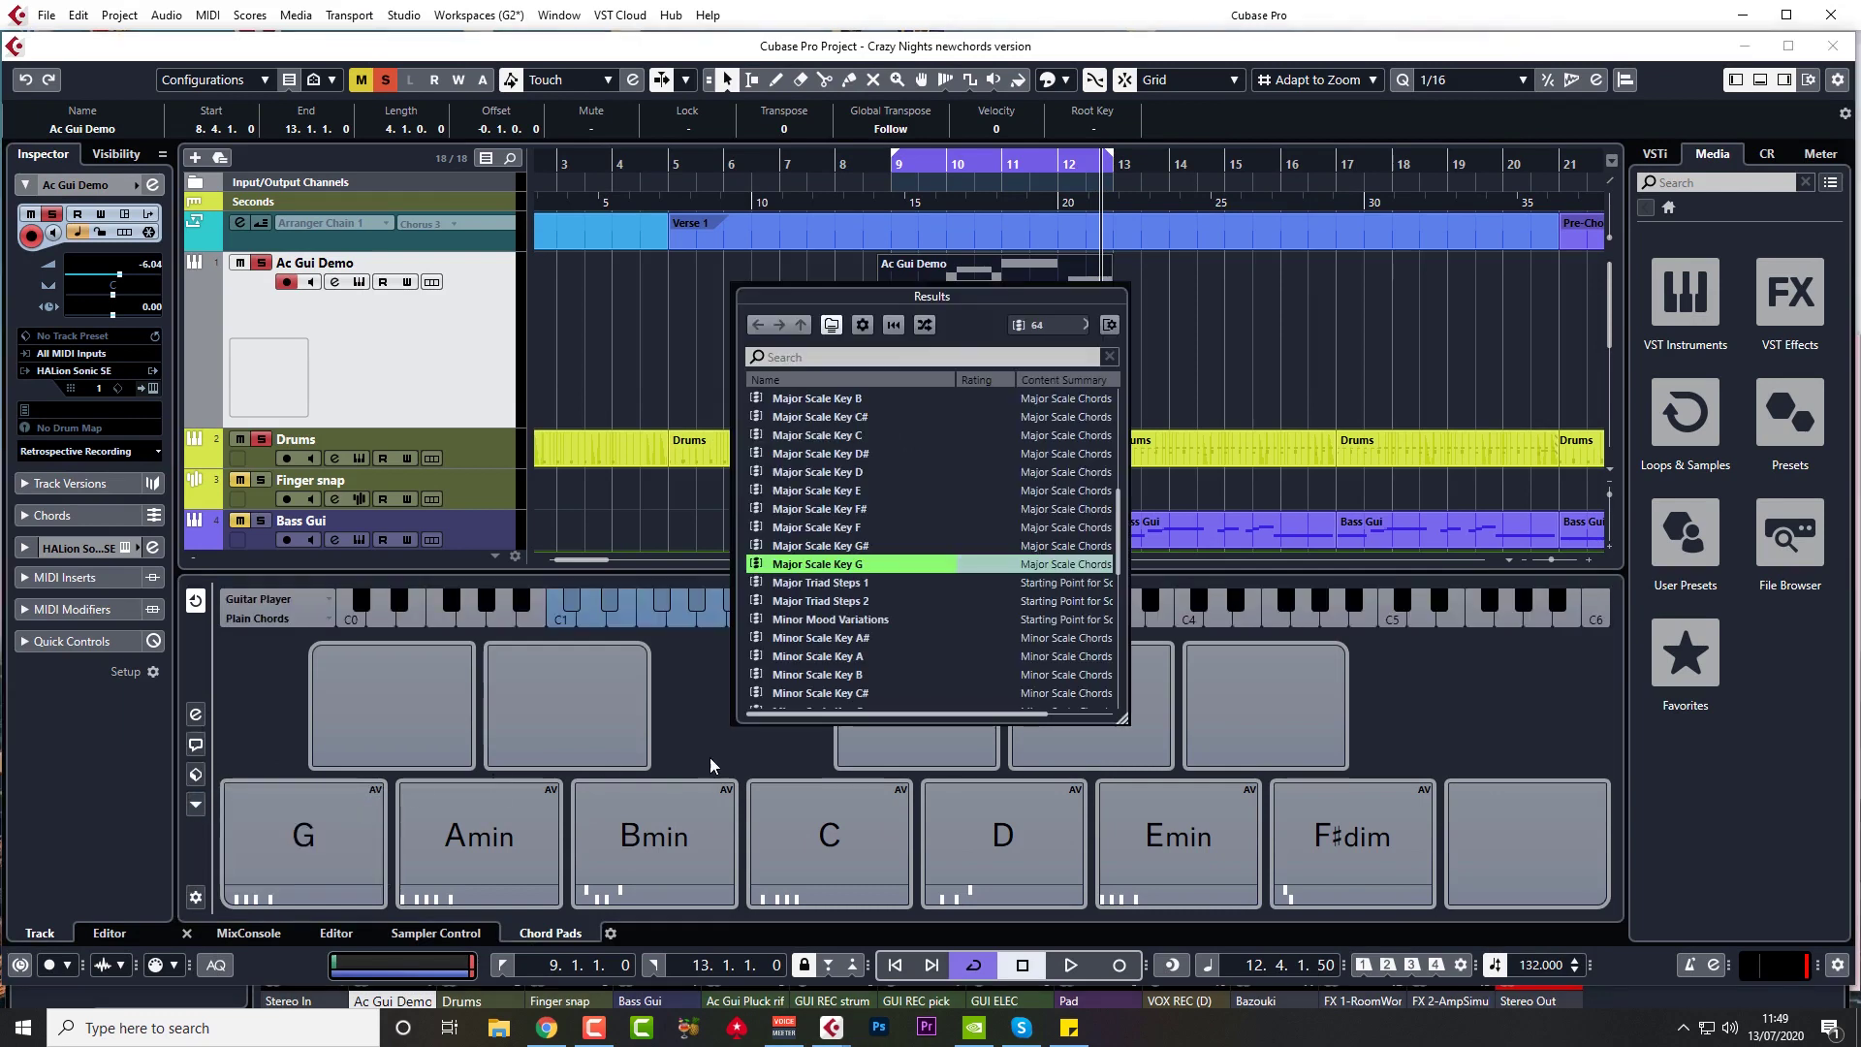
{"action": "double_click", "coordinate": [827, 571]}
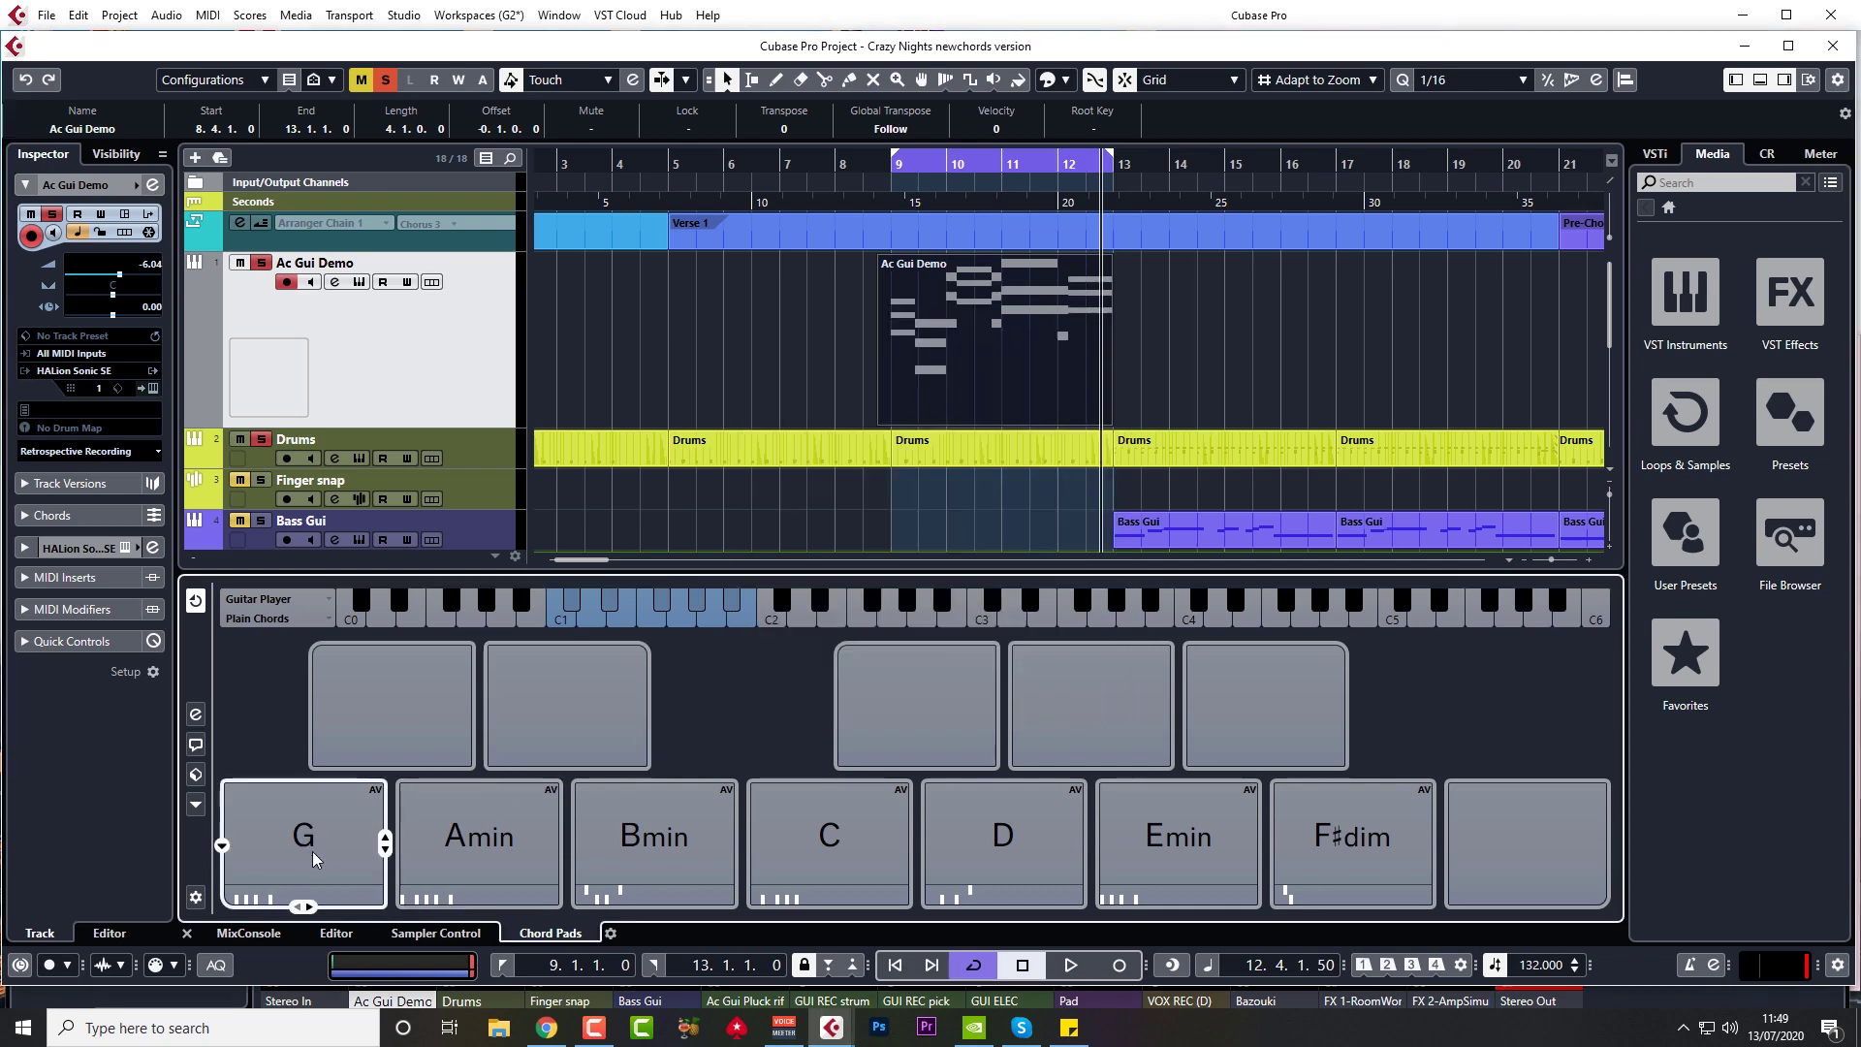
{"action": "left_click", "coordinate": [310, 852]}
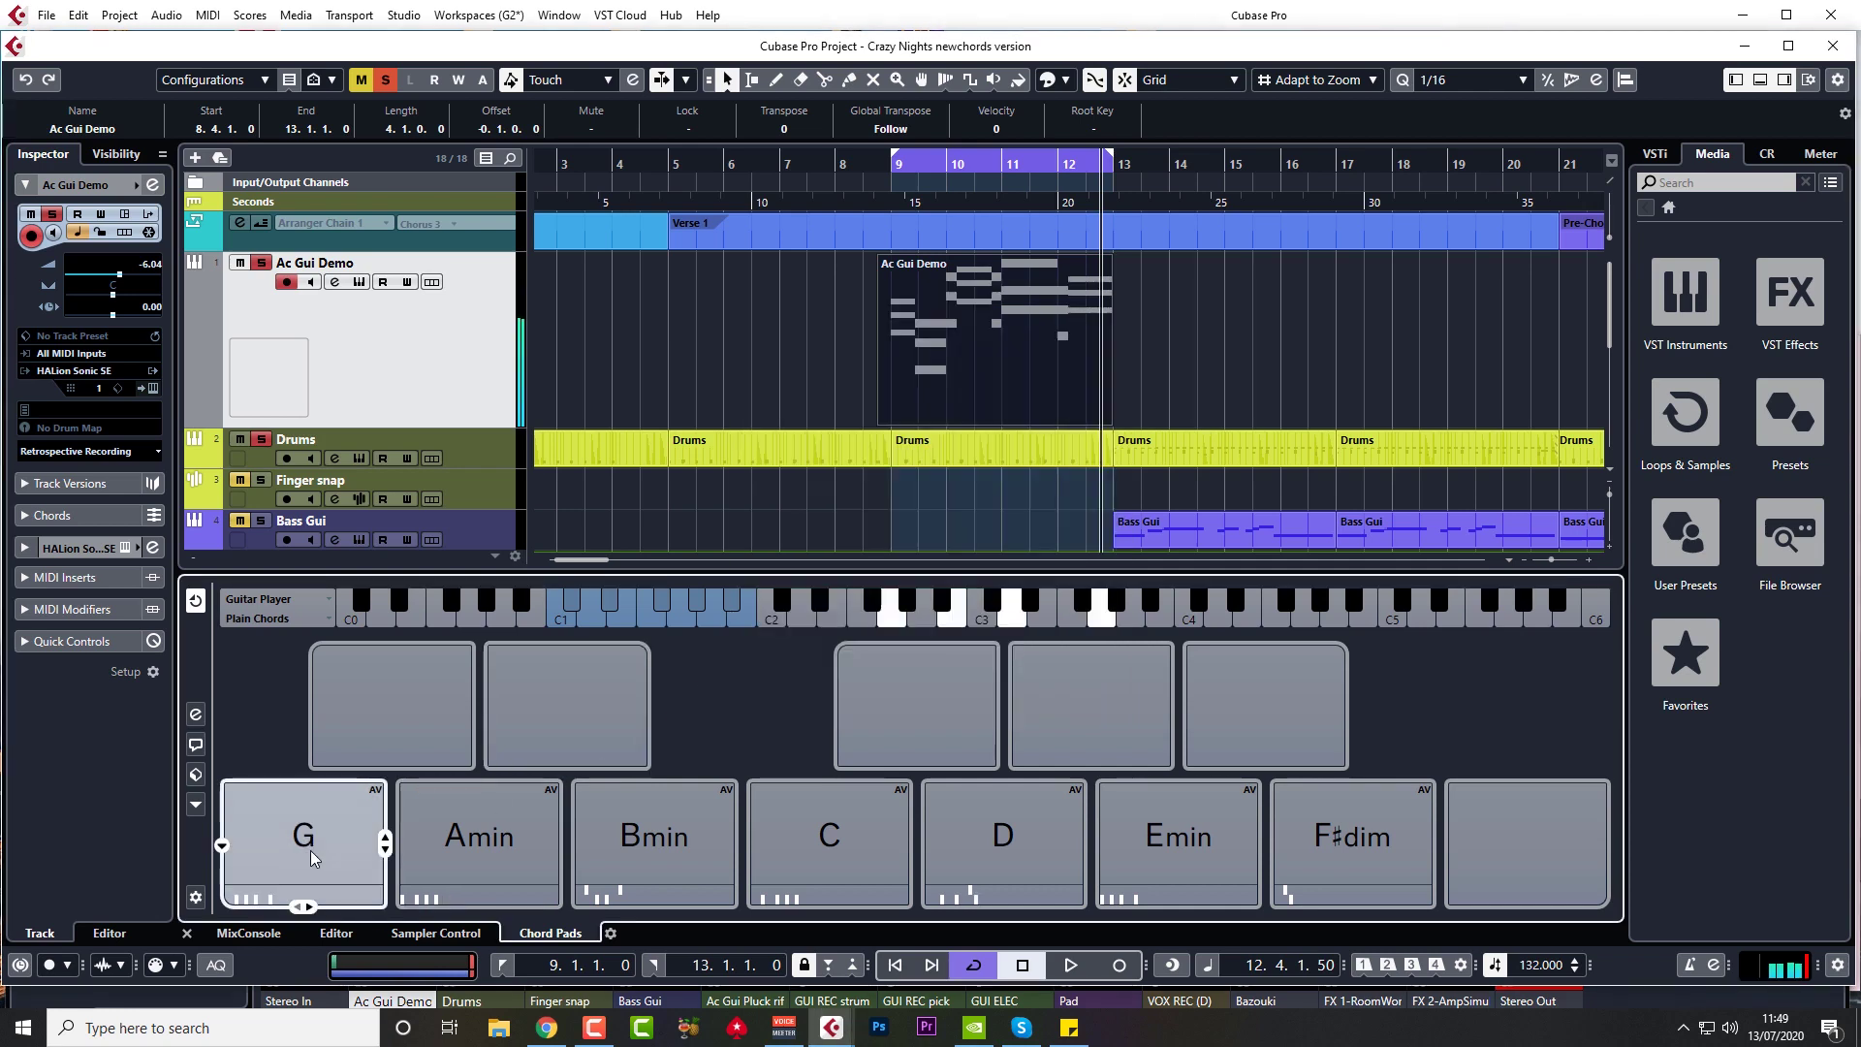
{"action": "left_click", "coordinate": [472, 857]}
{"action": "left_click", "coordinate": [675, 860]}
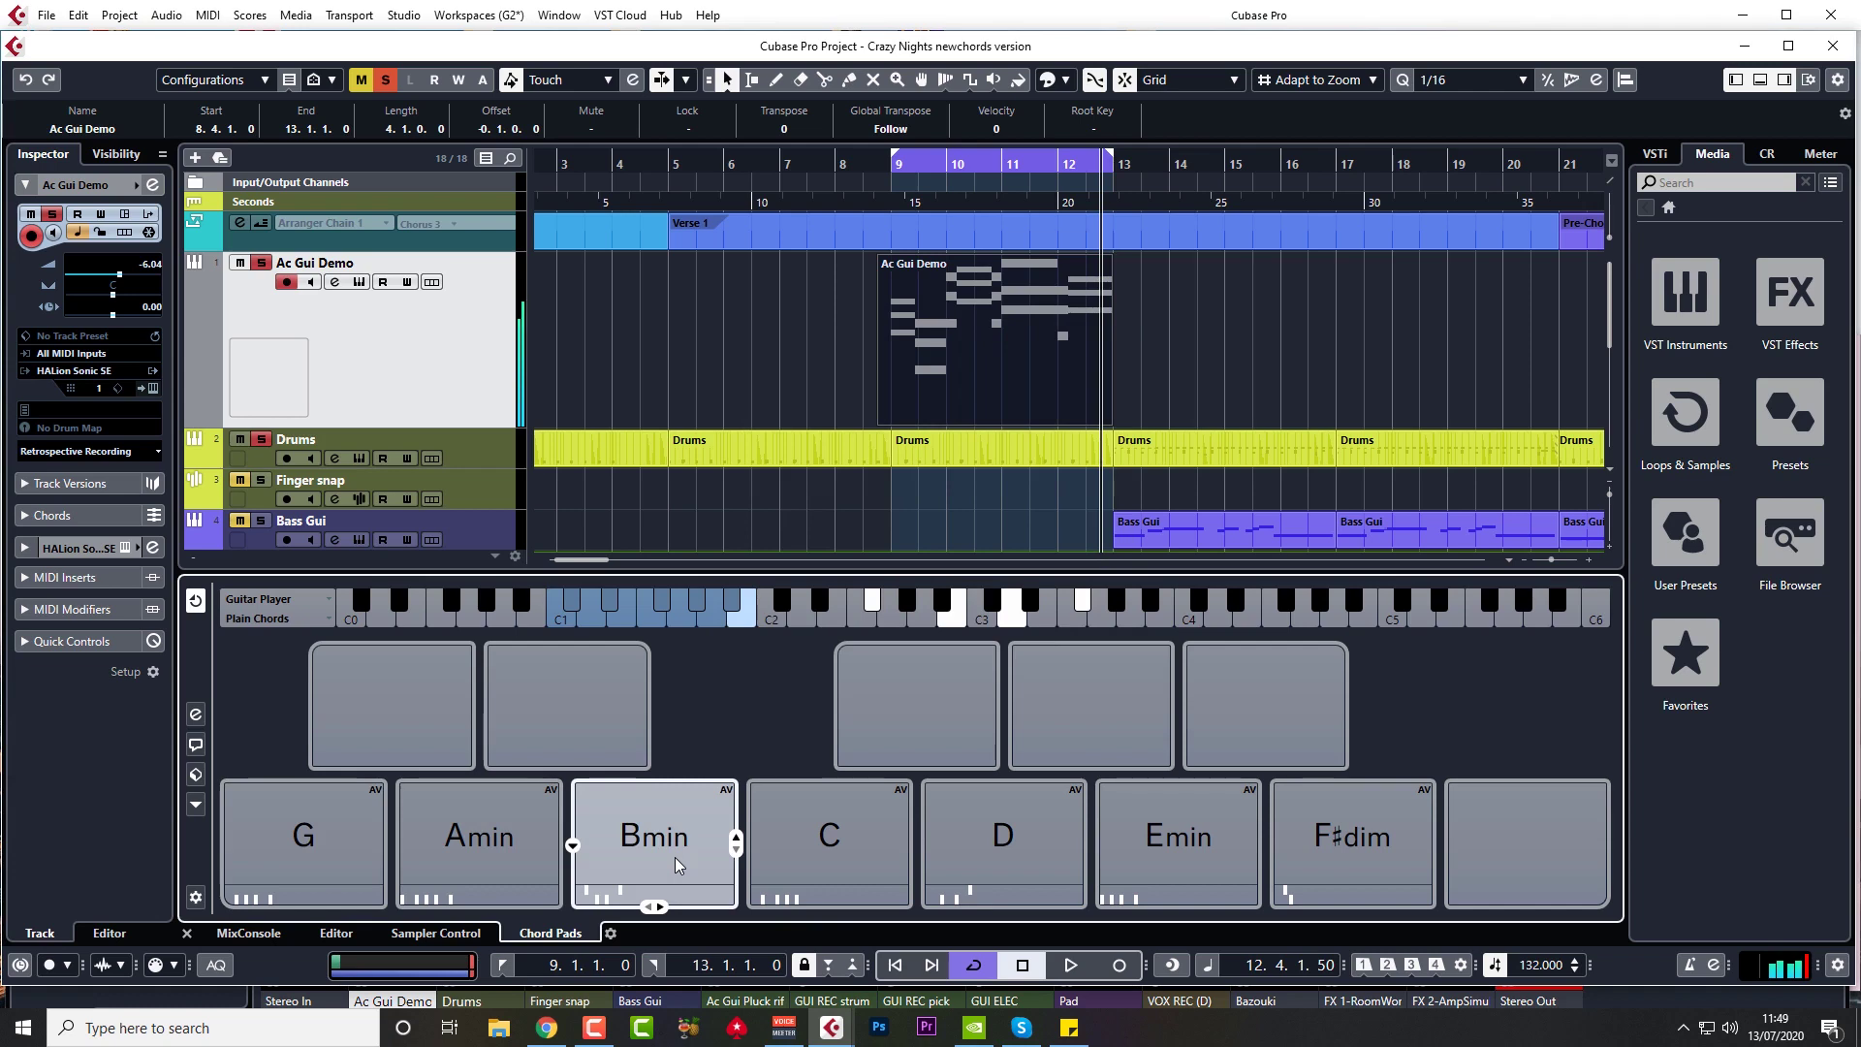
{"action": "left_click", "coordinate": [806, 862]}
{"action": "left_click", "coordinate": [961, 843]}
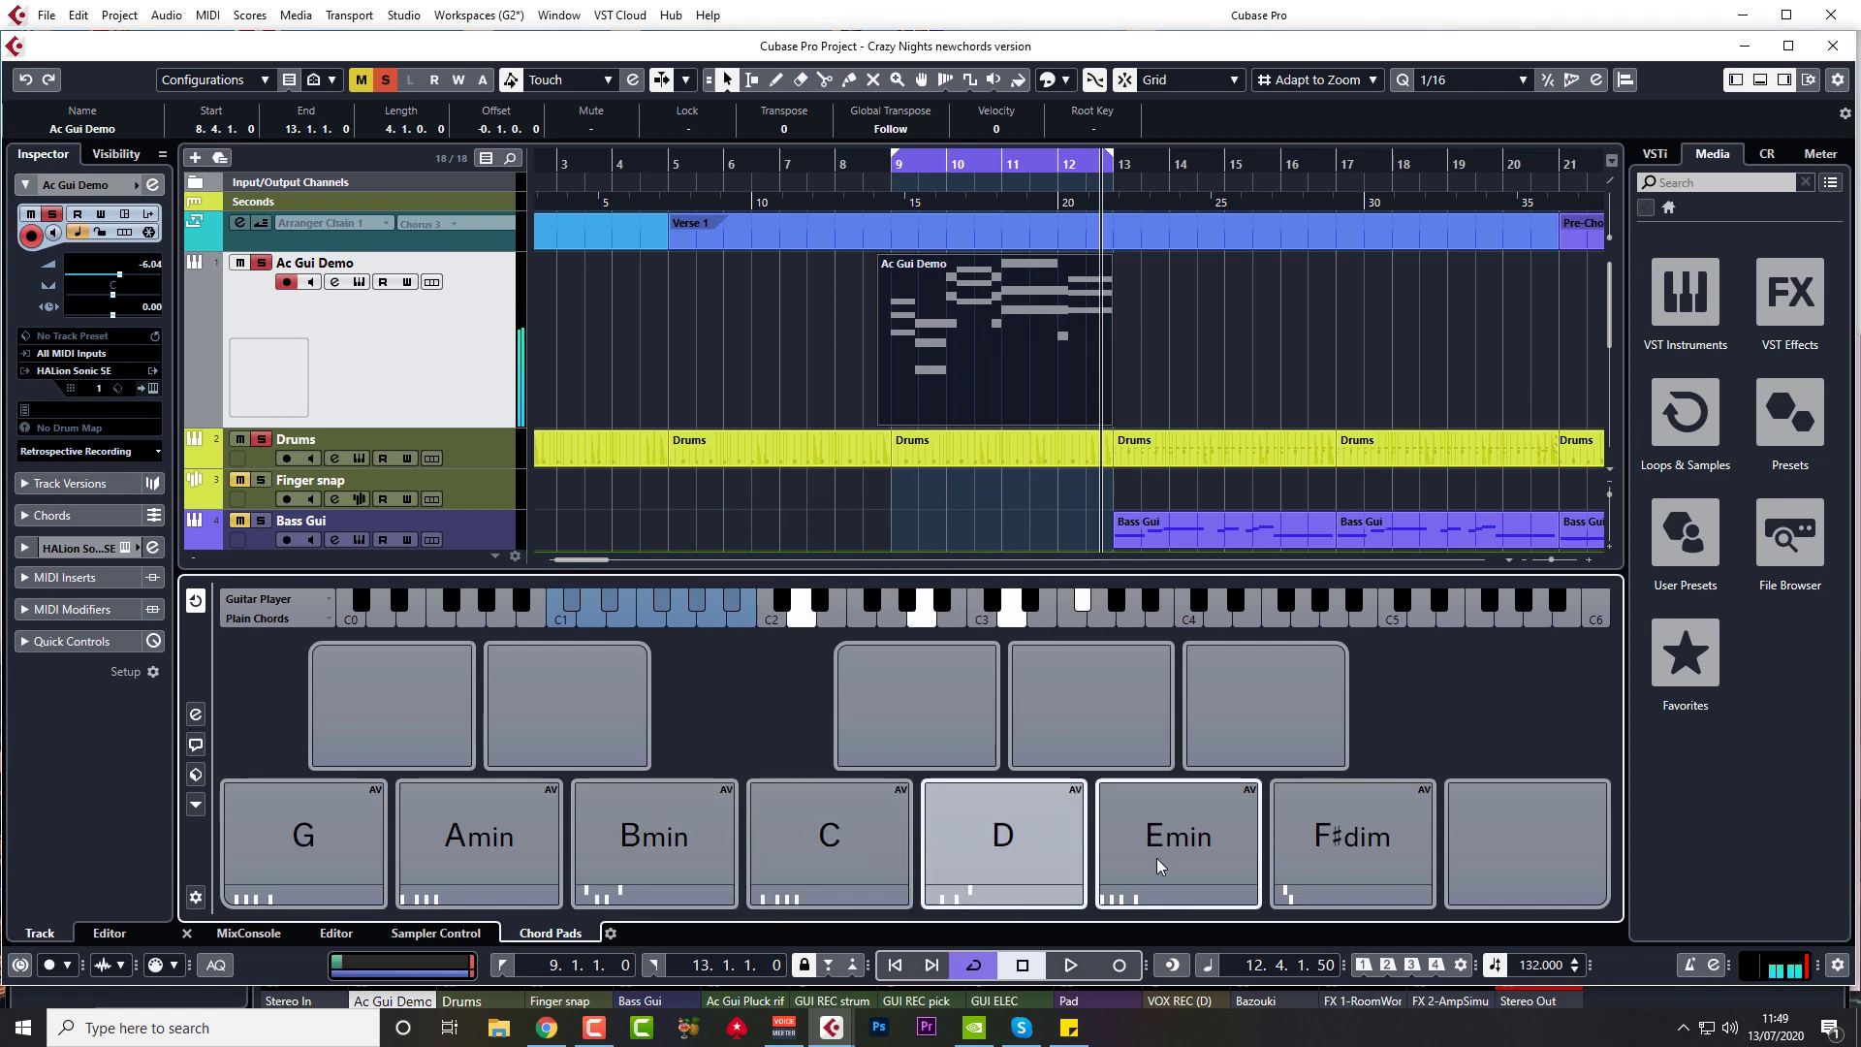
{"action": "left_click", "coordinate": [1181, 850]}
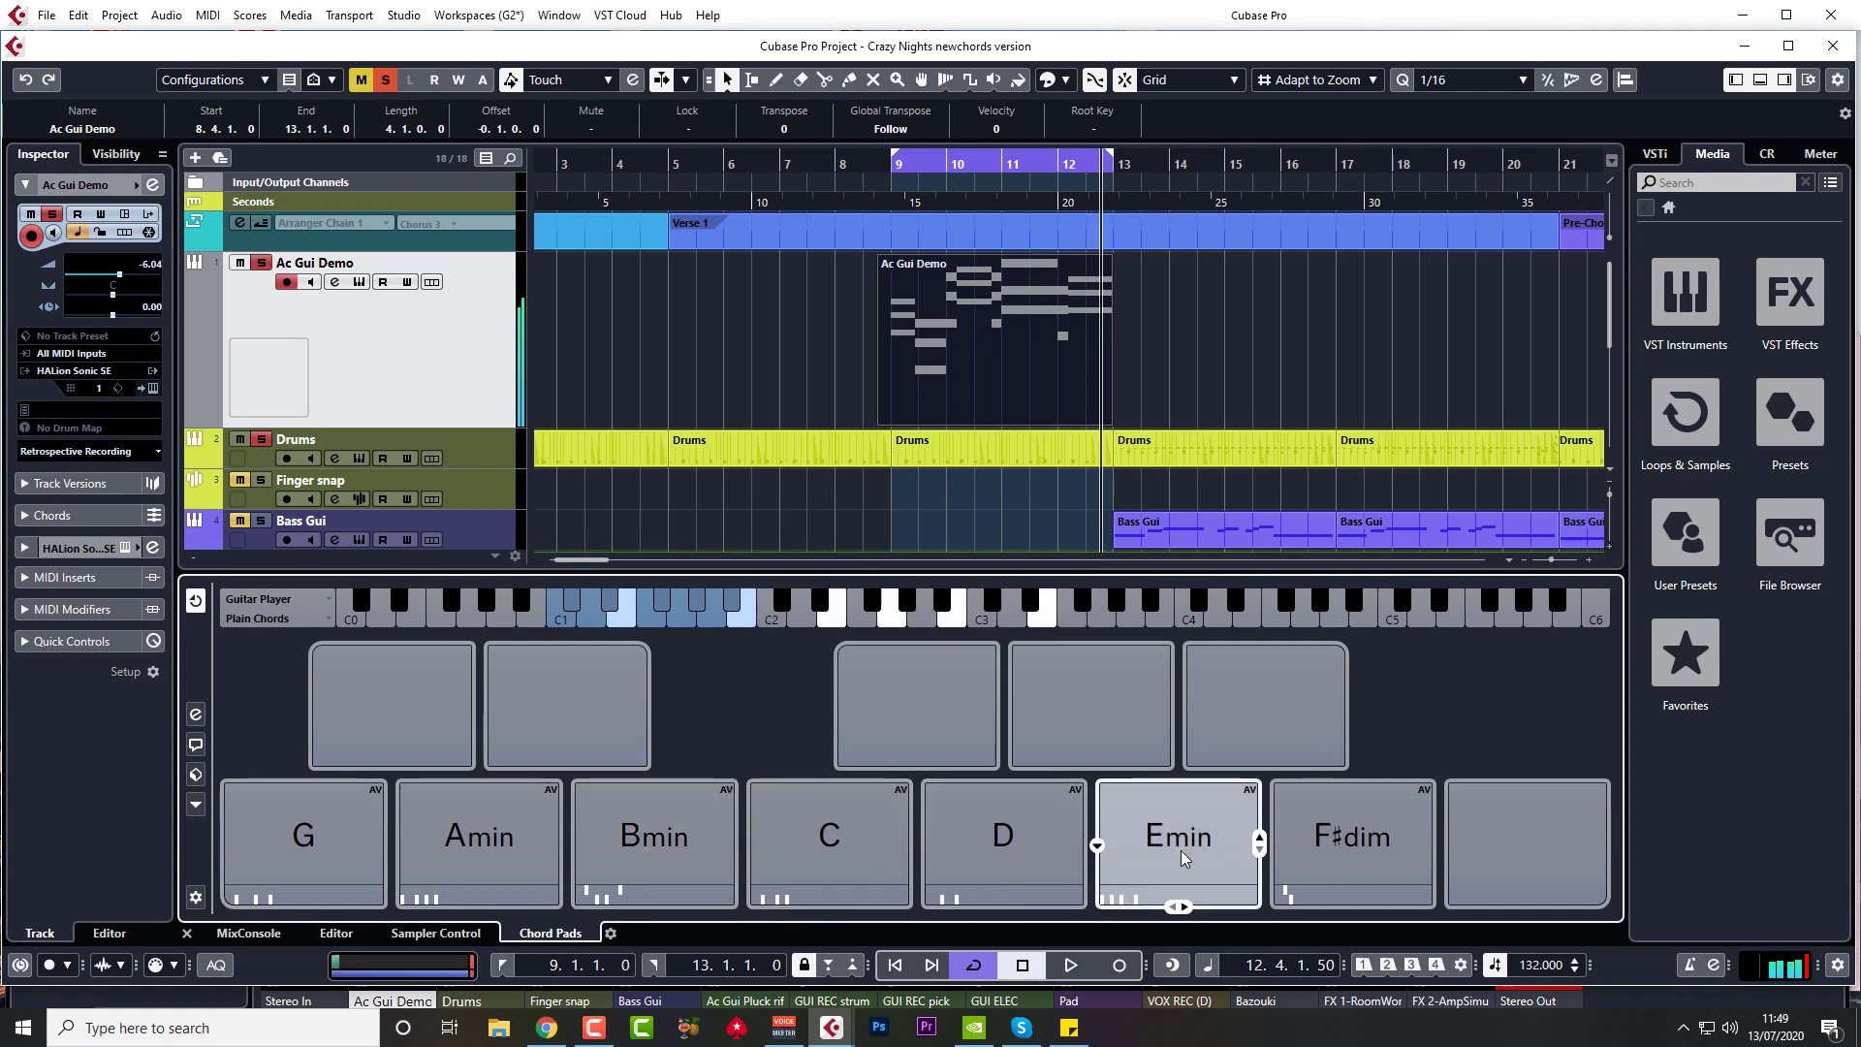
{"action": "left_click", "coordinate": [1327, 850]}
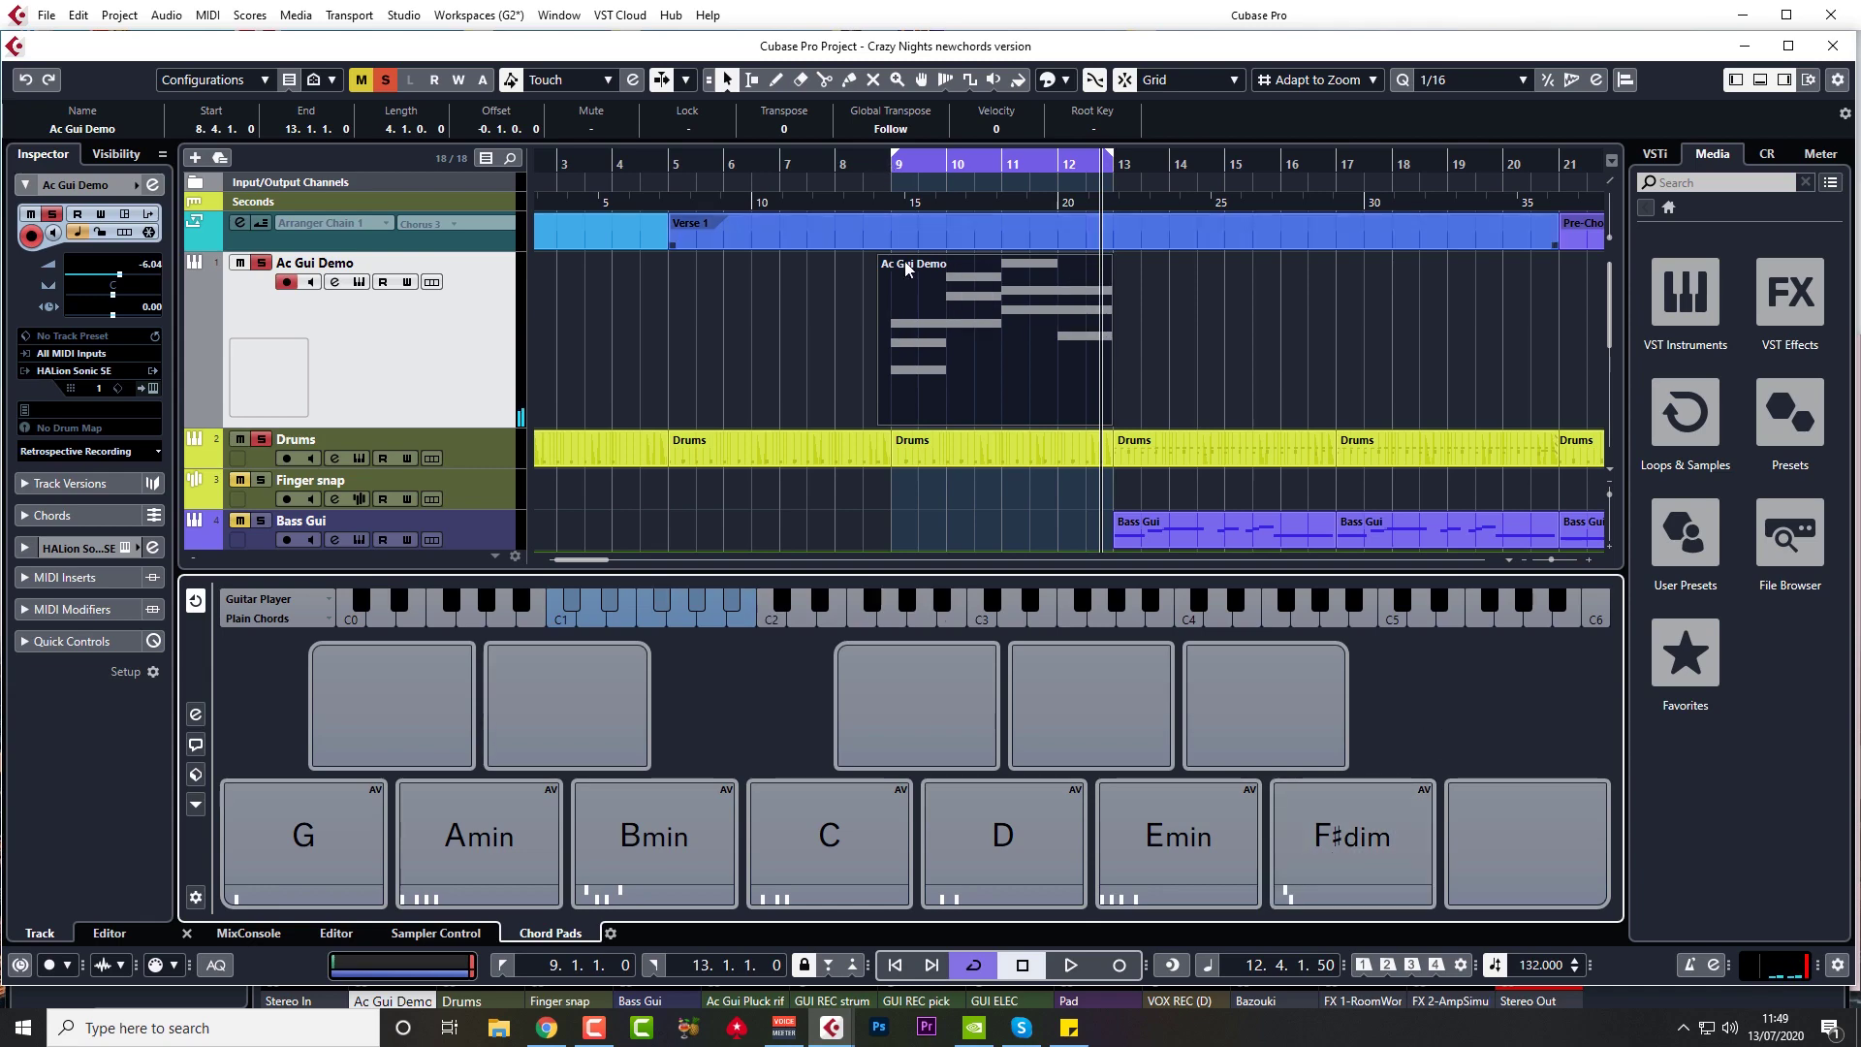
- Open the Ac Gui Demo part, park the D chord past bar 11 and move C into bar 10
{"action": "double_click", "coordinate": [935, 281]}
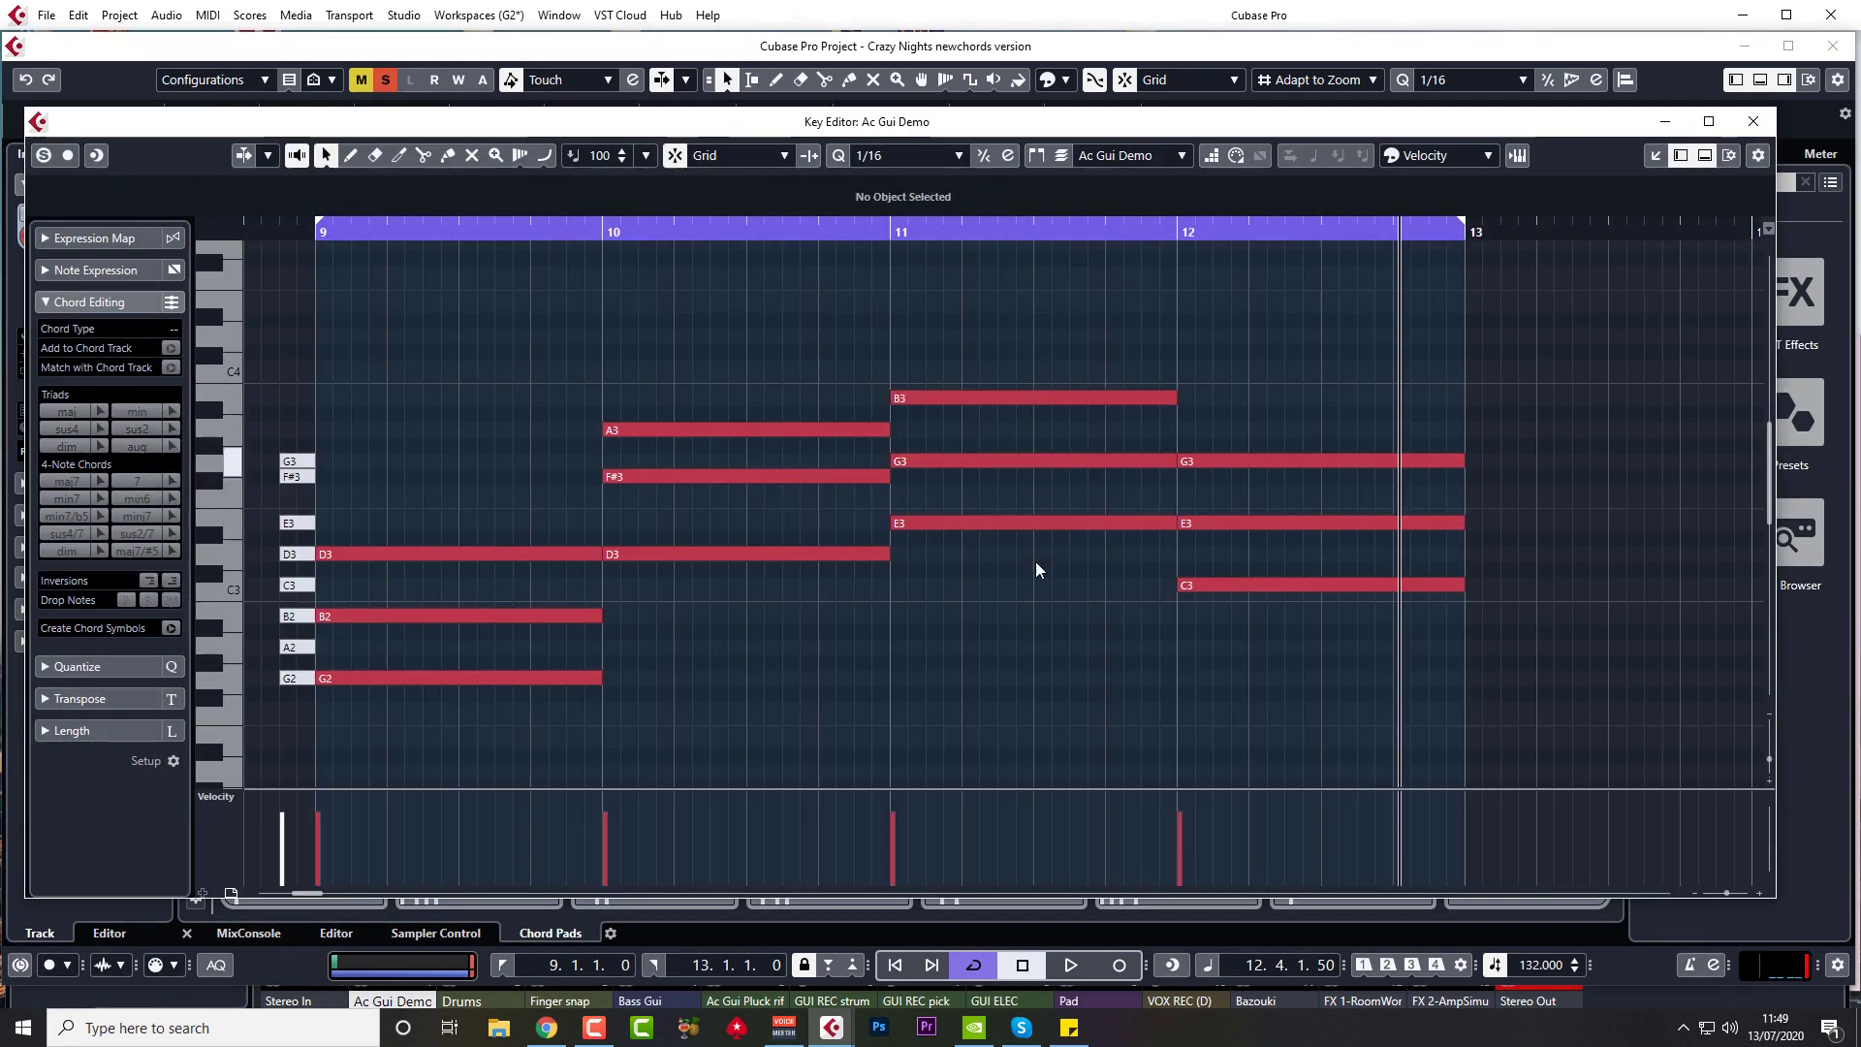
{"action": "left_click_drag", "start_coordinate": [1036, 562], "coordinate": [1029, 385]}
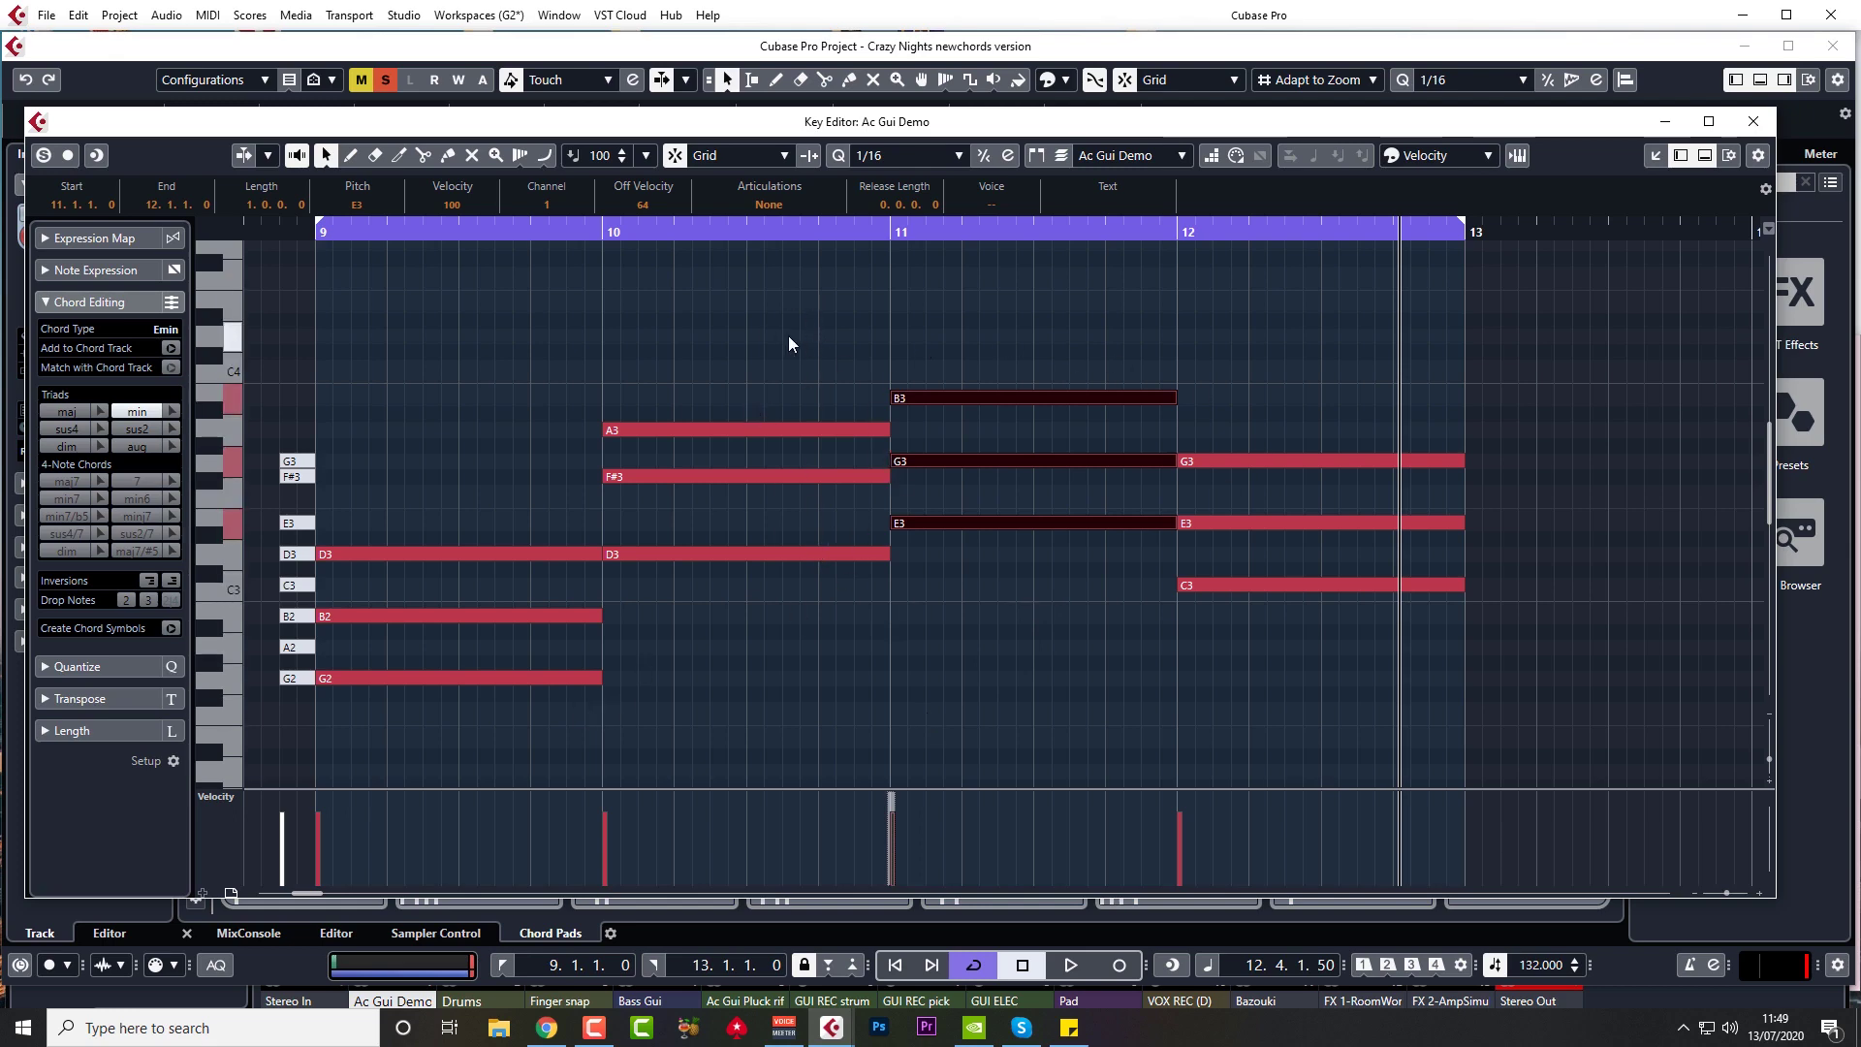
{"action": "left_click_drag", "start_coordinate": [787, 339], "coordinate": [1270, 633]}
{"action": "left_click_drag", "start_coordinate": [1264, 428], "coordinate": [1266, 581]}
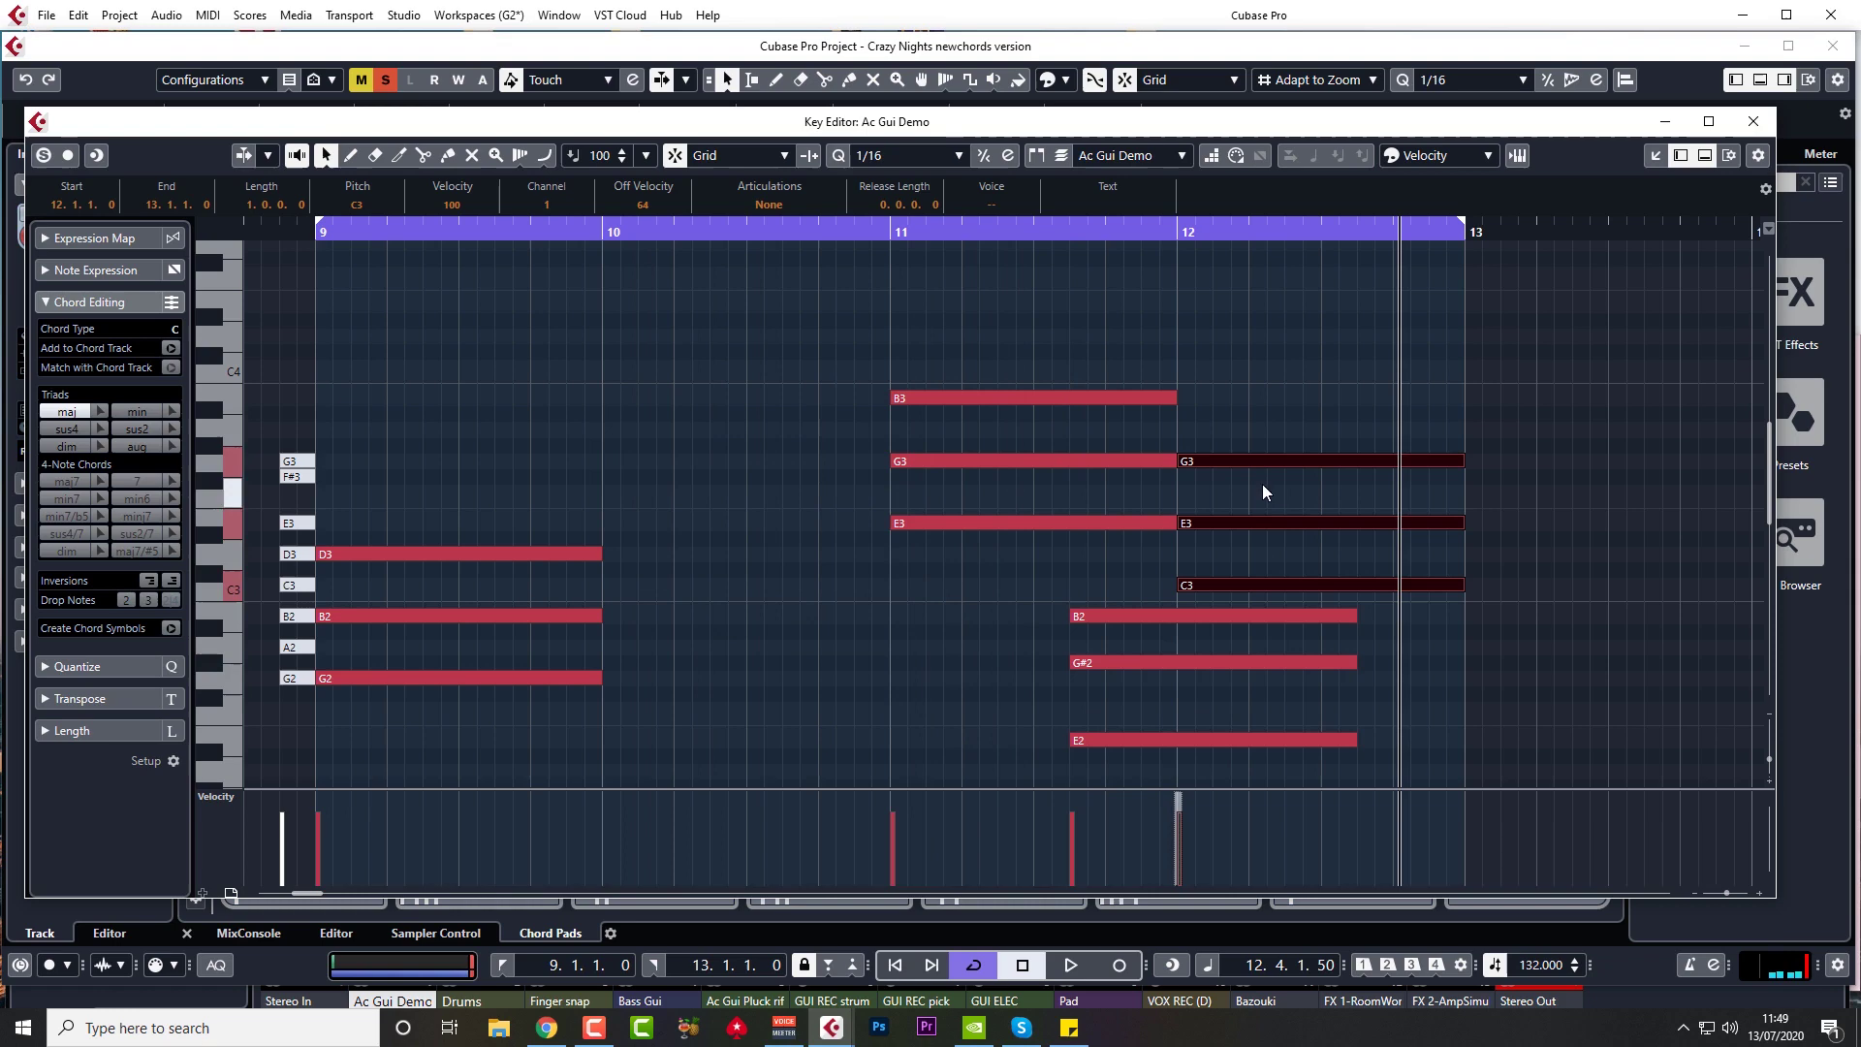
{"action": "left_click_drag", "start_coordinate": [1264, 464], "coordinate": [689, 459]}
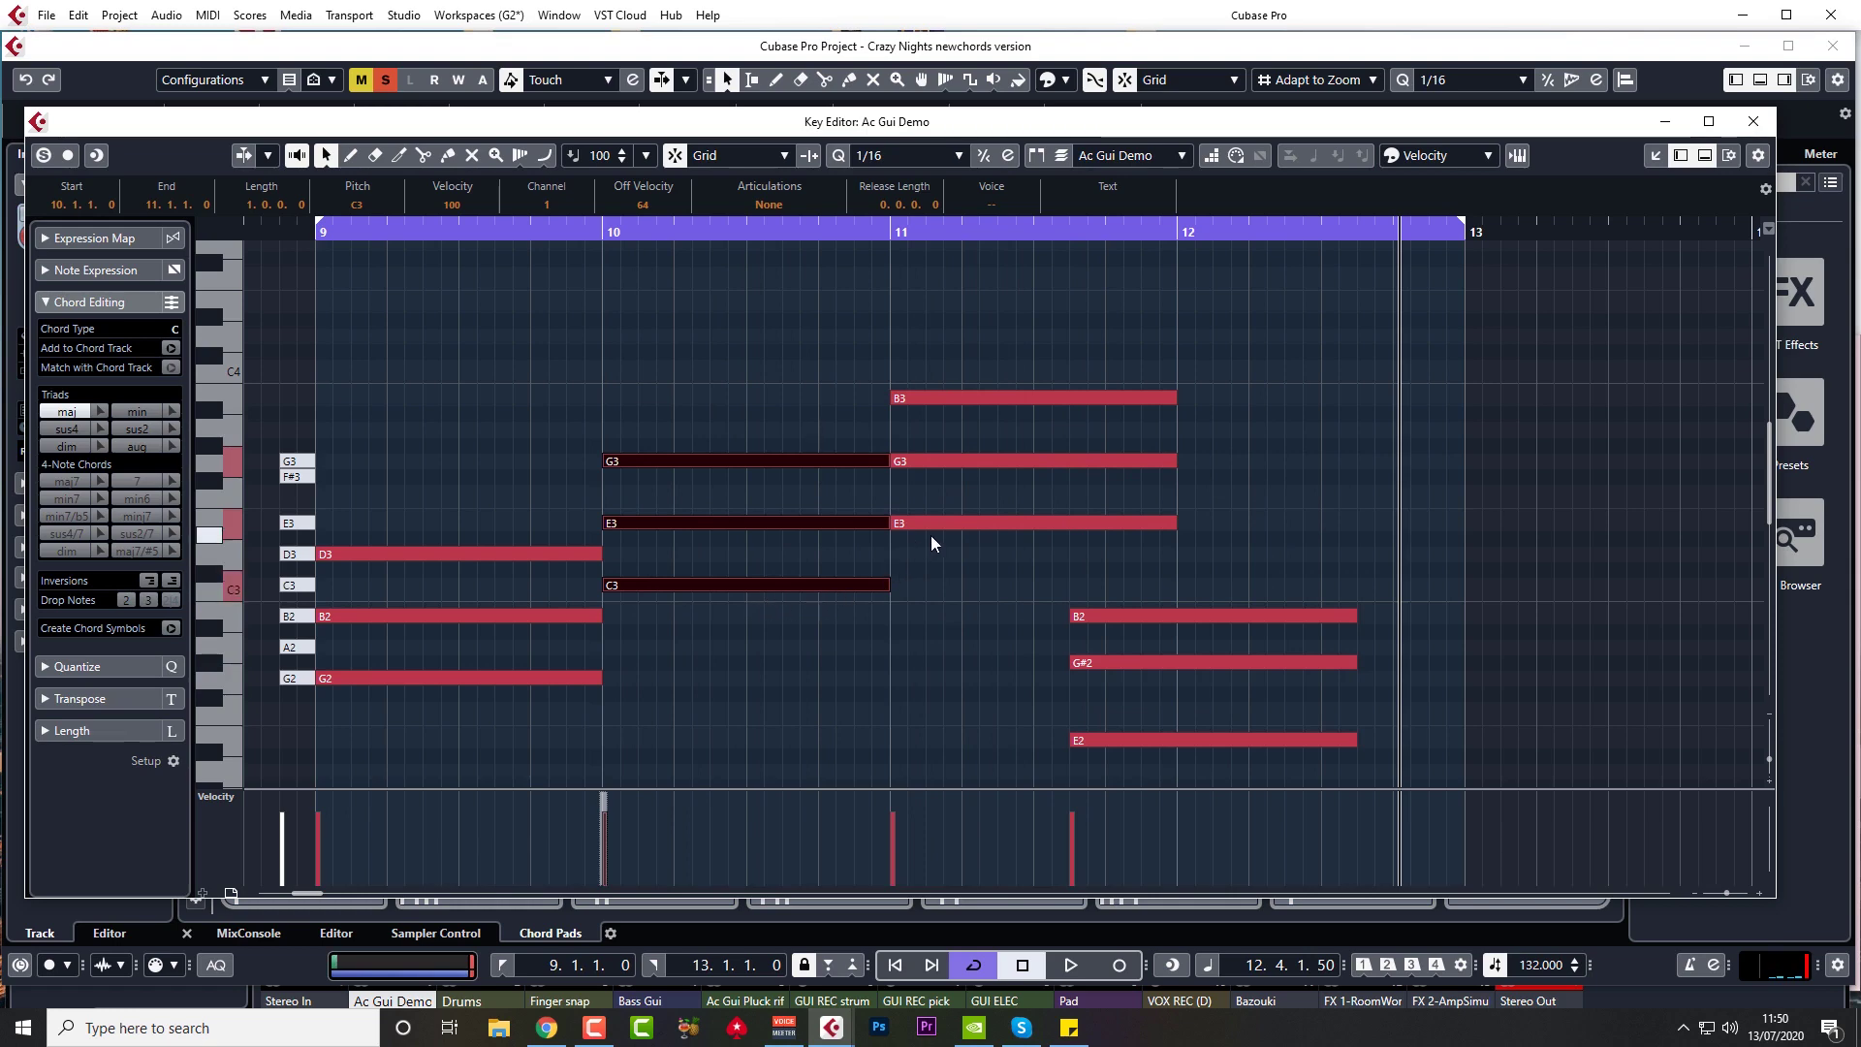
- Move the parked chord into bar 12 and lower it to a D major triad
{"action": "left_click_drag", "start_coordinate": [1279, 553], "coordinate": [1260, 764]}
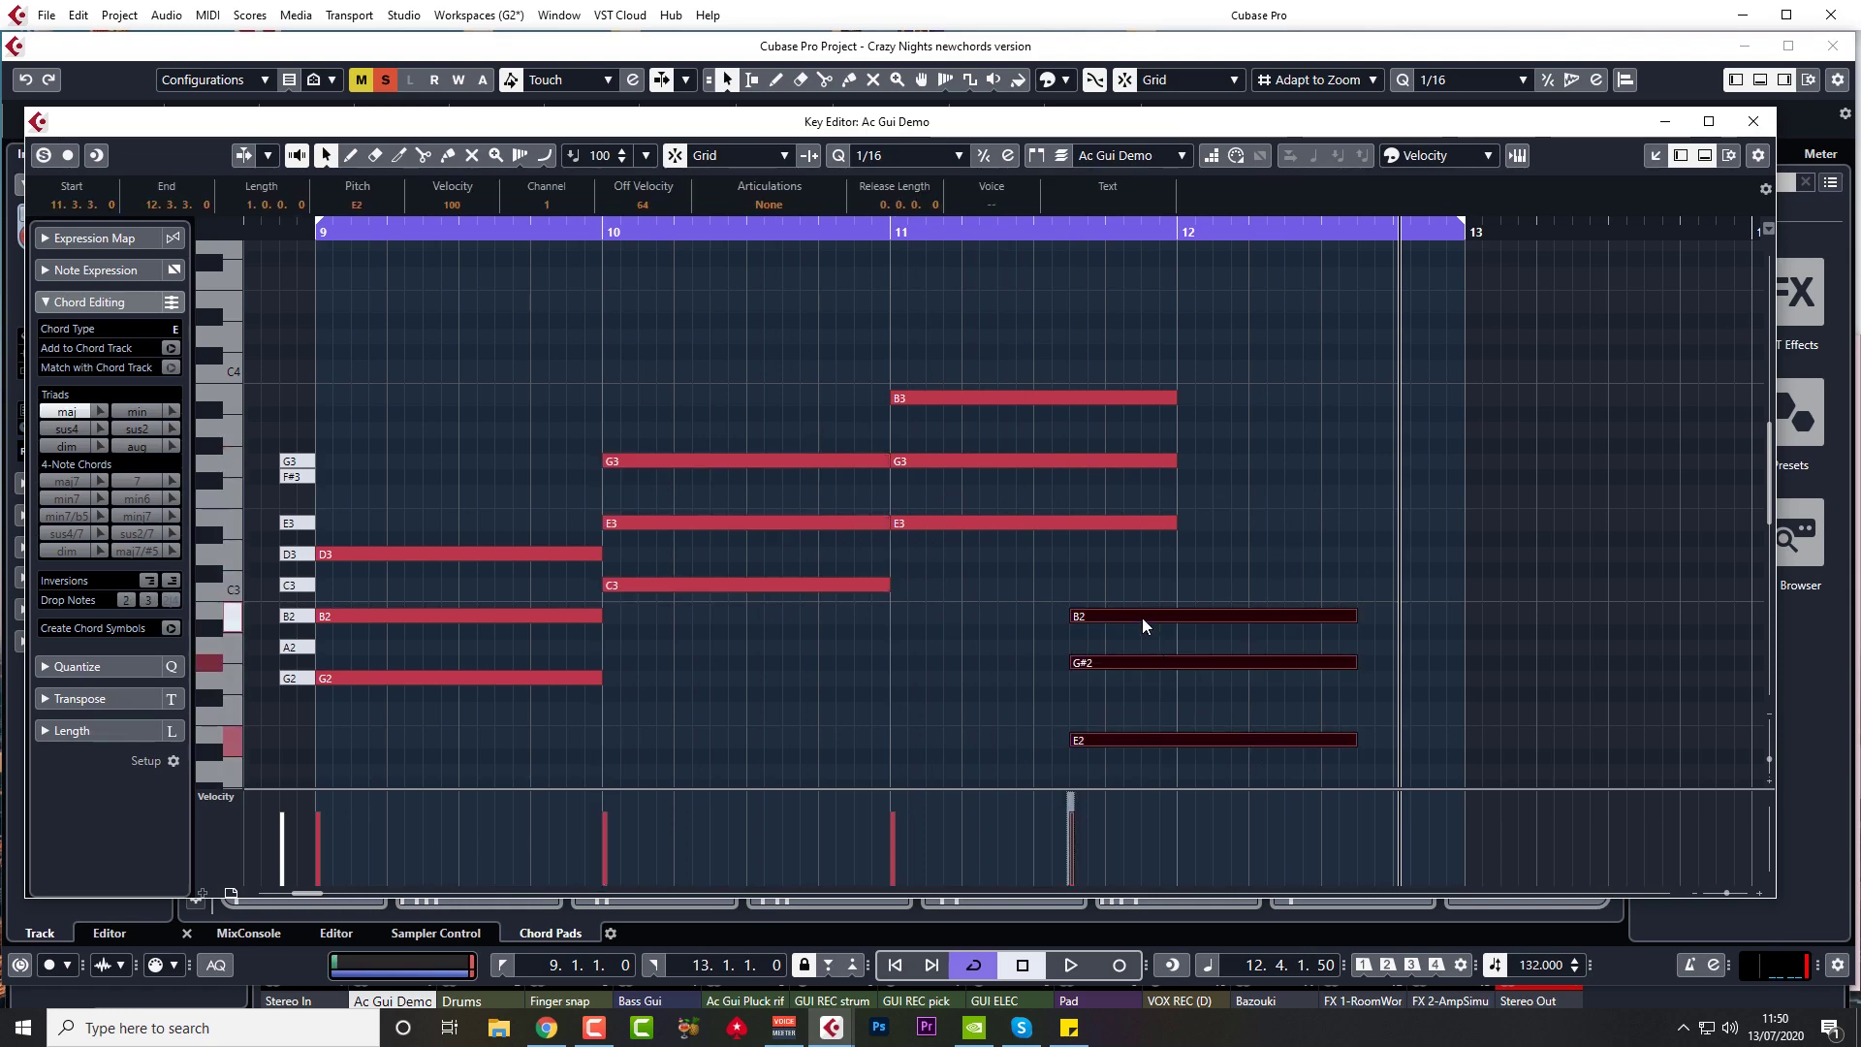
{"action": "left_click_drag", "start_coordinate": [1145, 611], "coordinate": [1245, 413]}
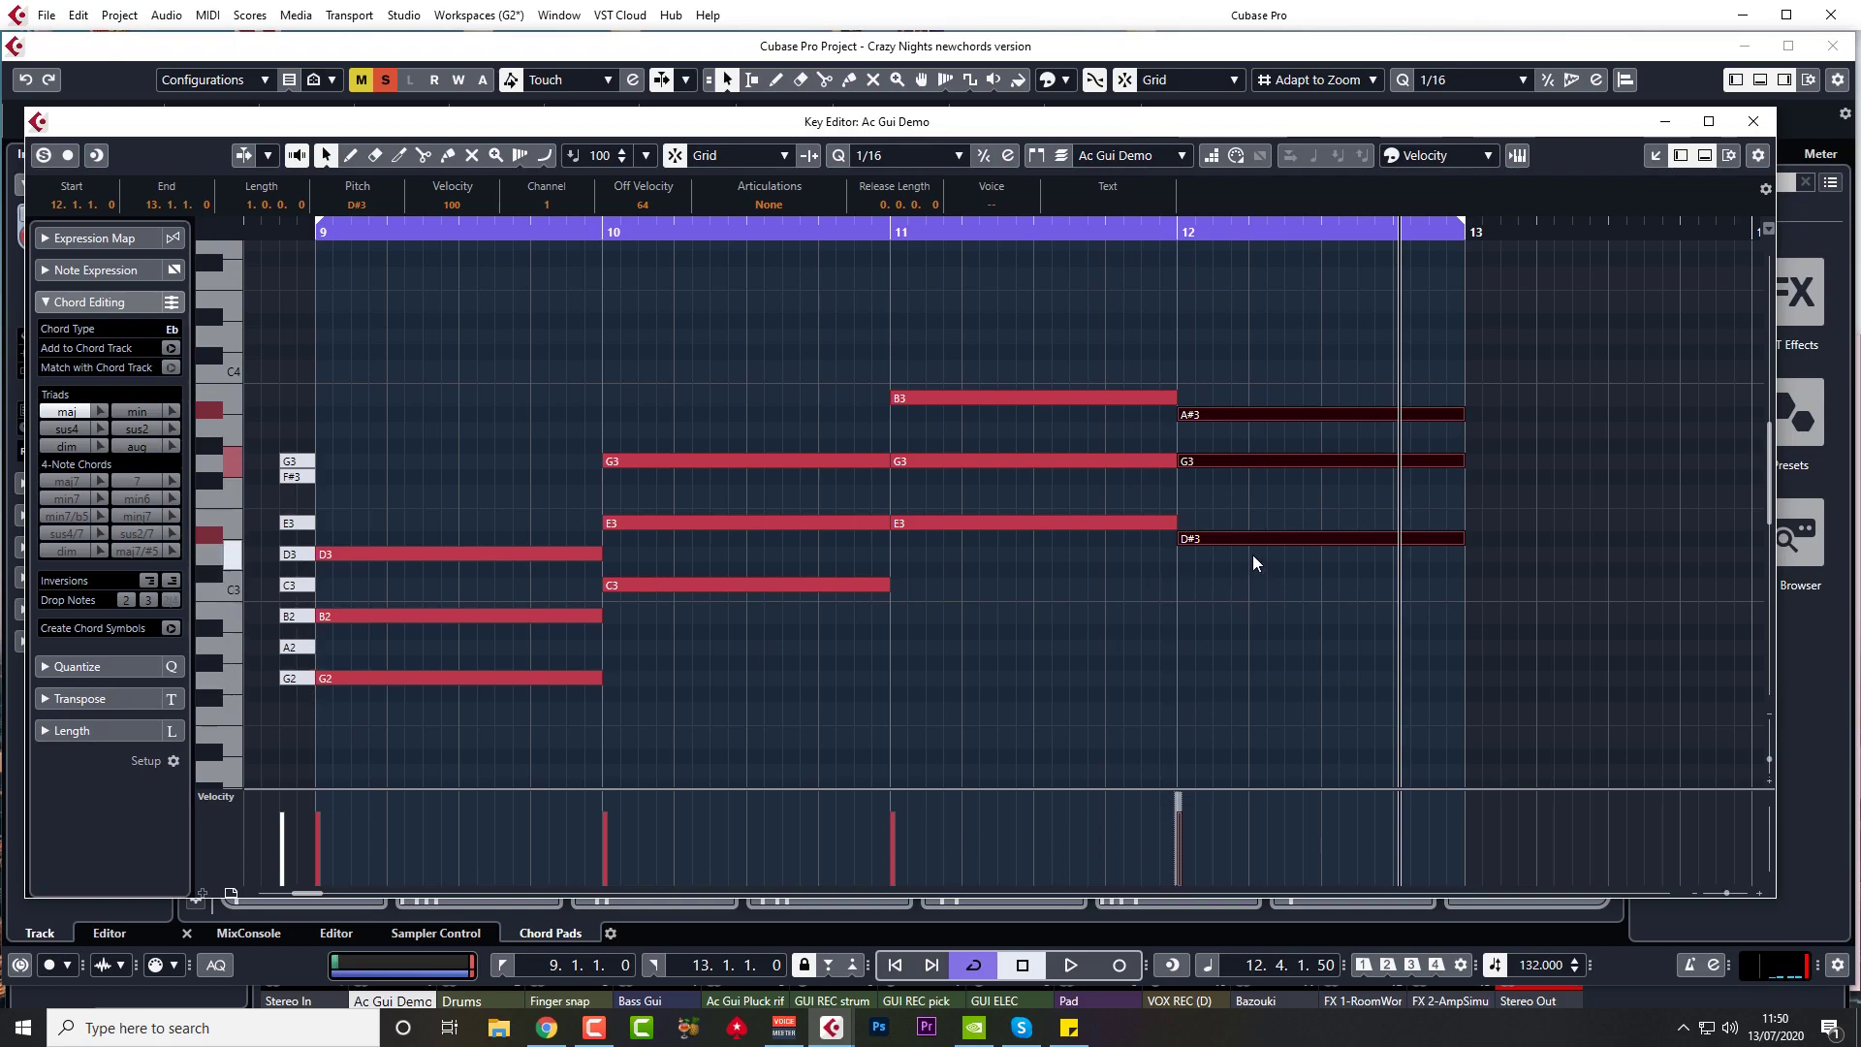
{"action": "left_click_drag", "start_coordinate": [1240, 540], "coordinate": [1237, 554]}
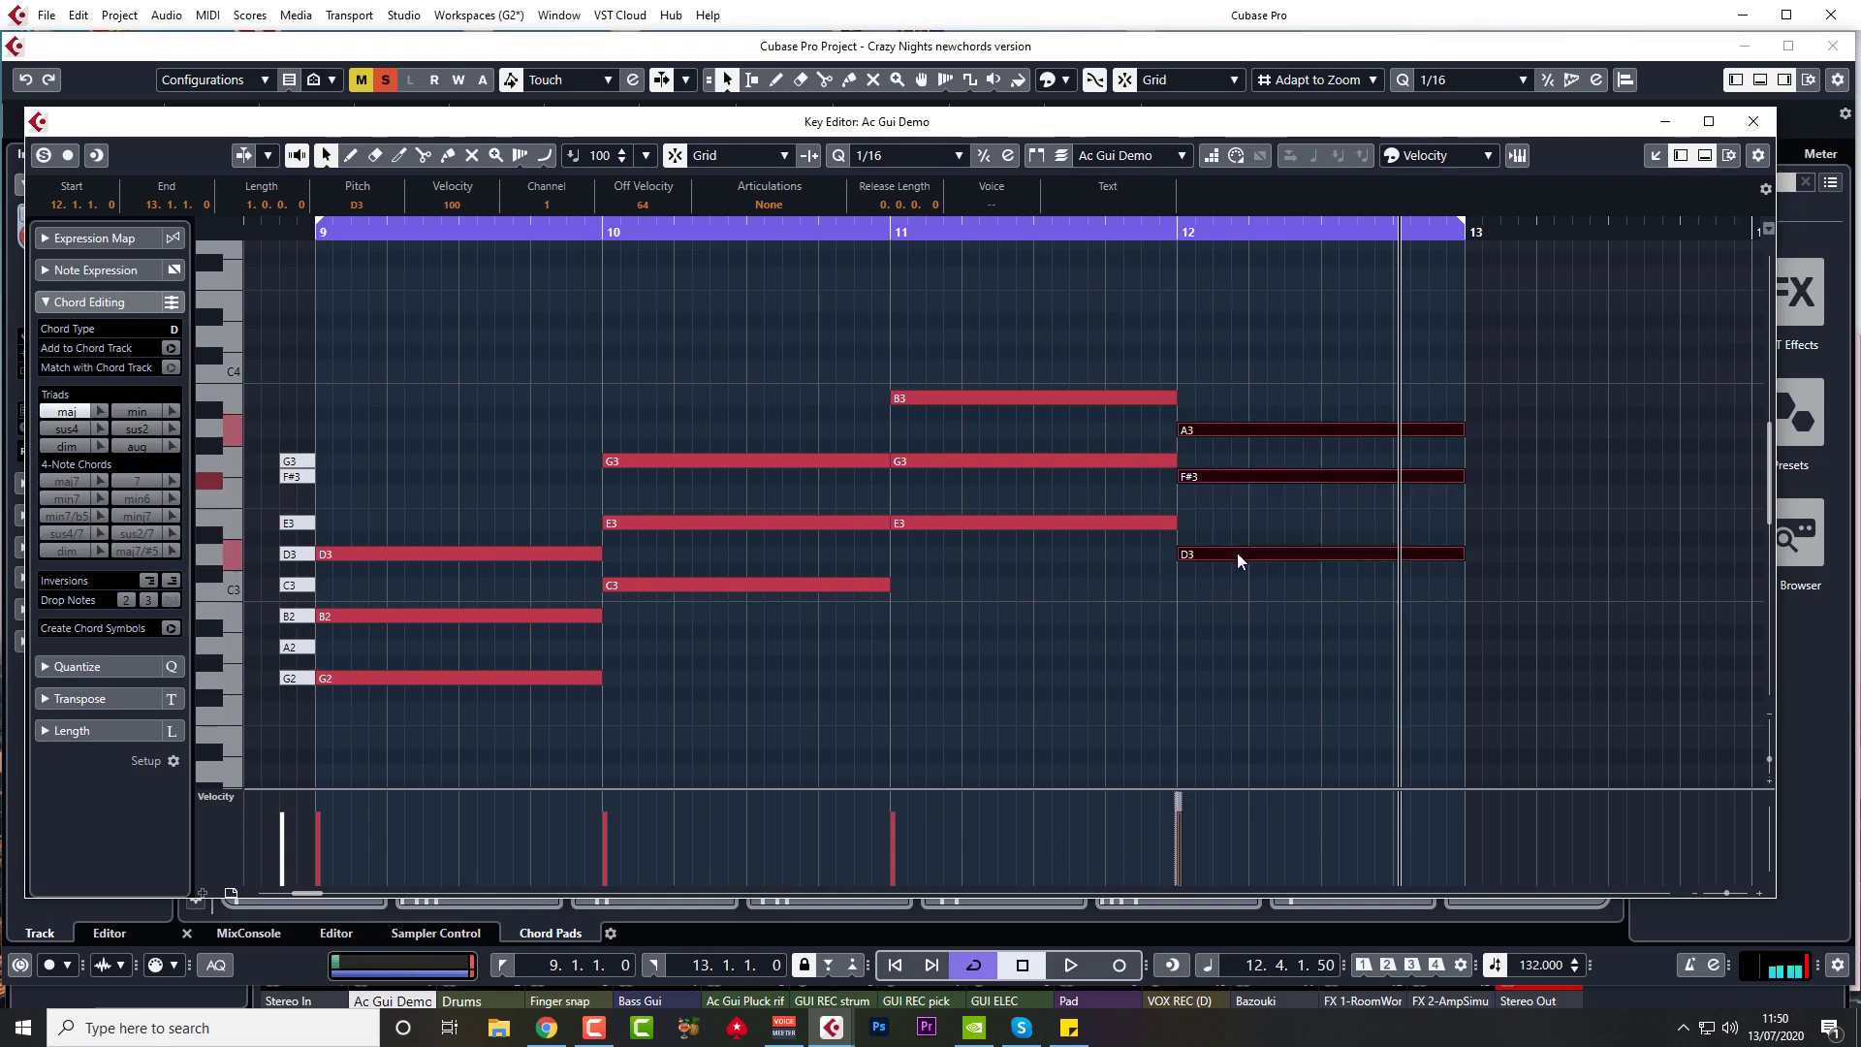
- Play back the chord progression from the start of bar 9
{"action": "key", "text": "space"}
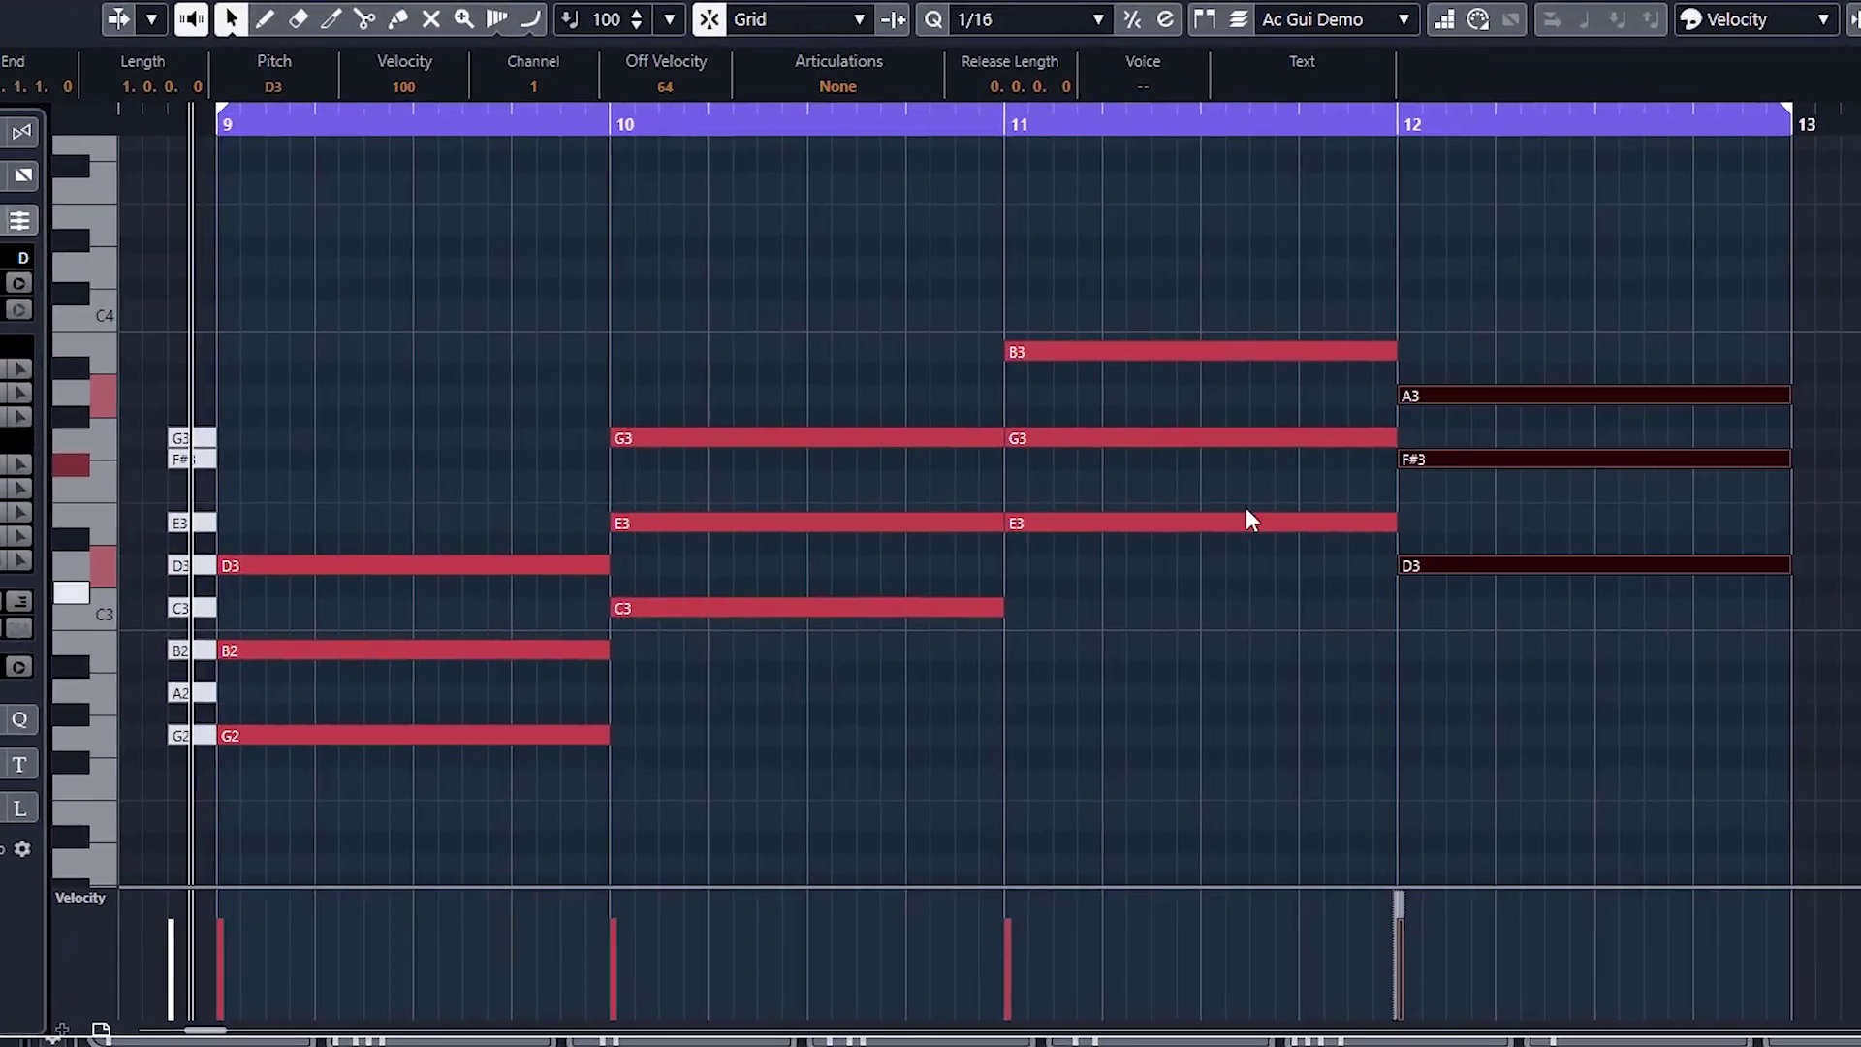
{"action": "key", "text": "space"}
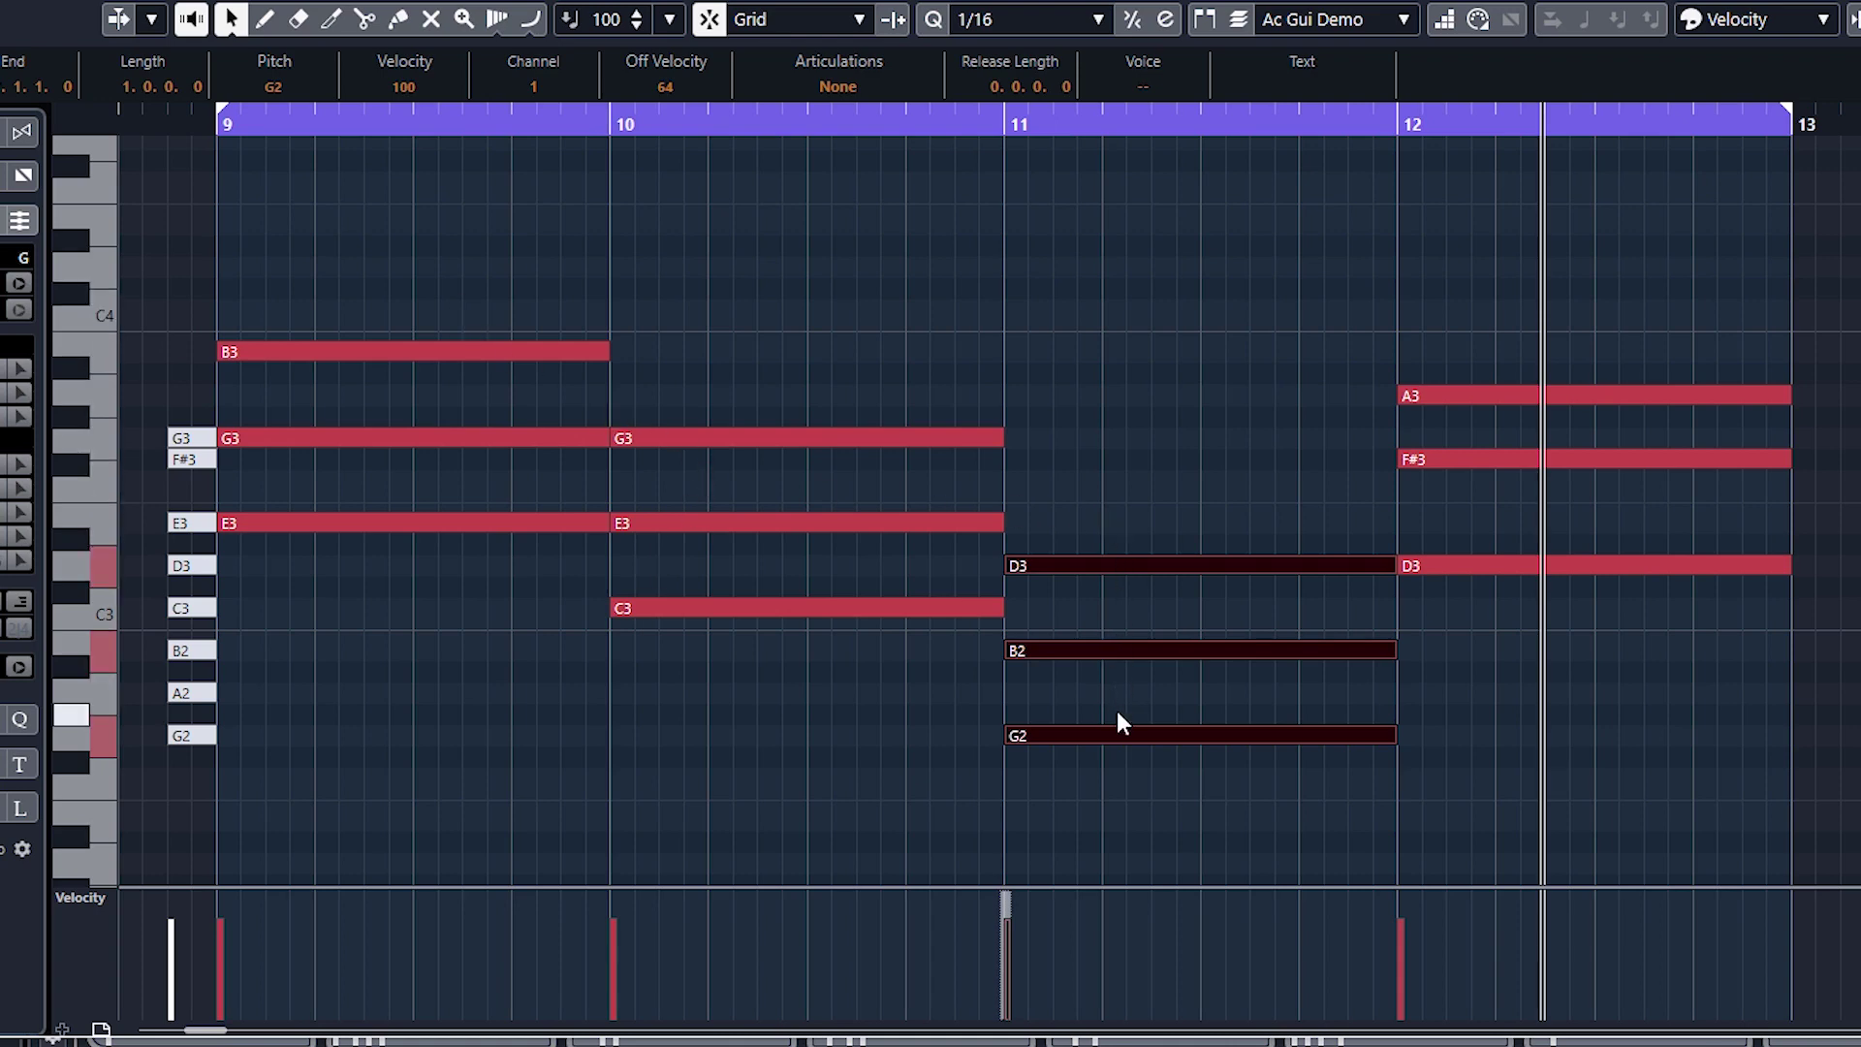
- Restore G at bar 9, turn bar 10's chord into B minor, and reposition the chords
{"action": "key", "text": "ctrl+z"}
{"action": "left_click_drag", "start_coordinate": [753, 628], "coordinate": [750, 650]}
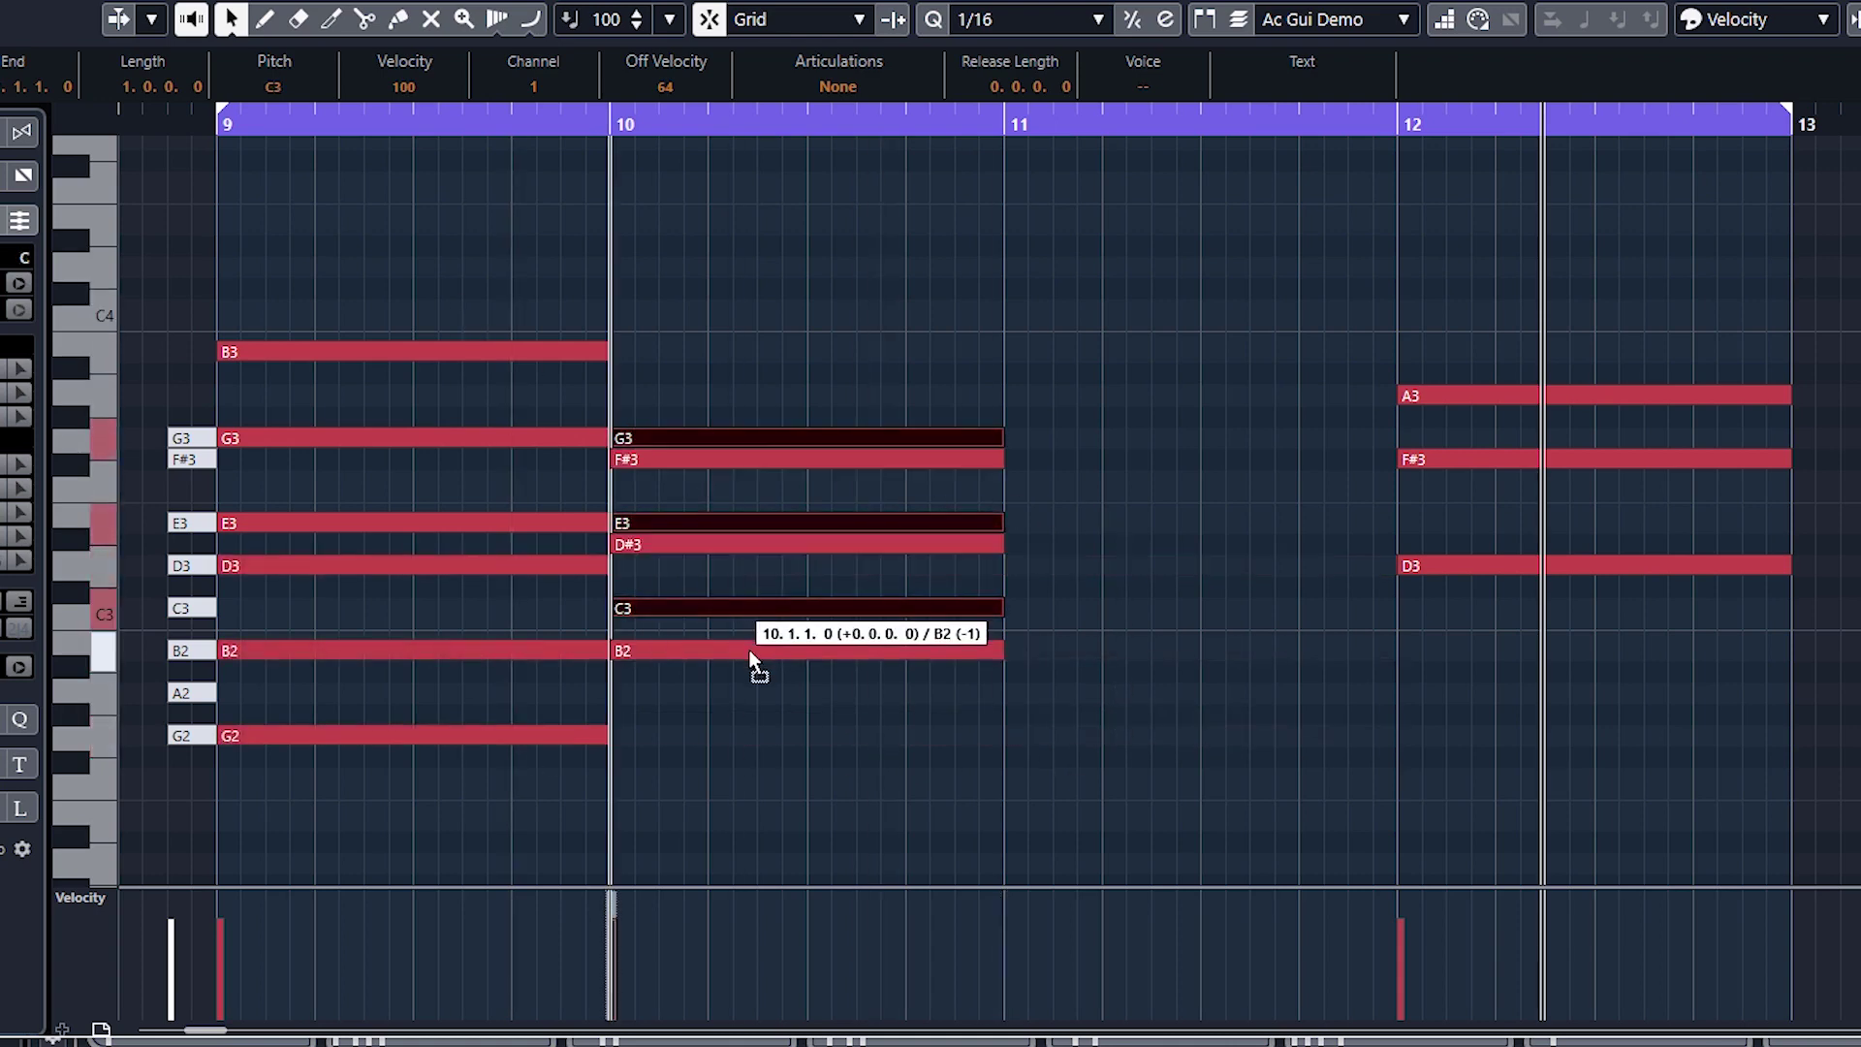
{"action": "left_click", "coordinate": [765, 578]}
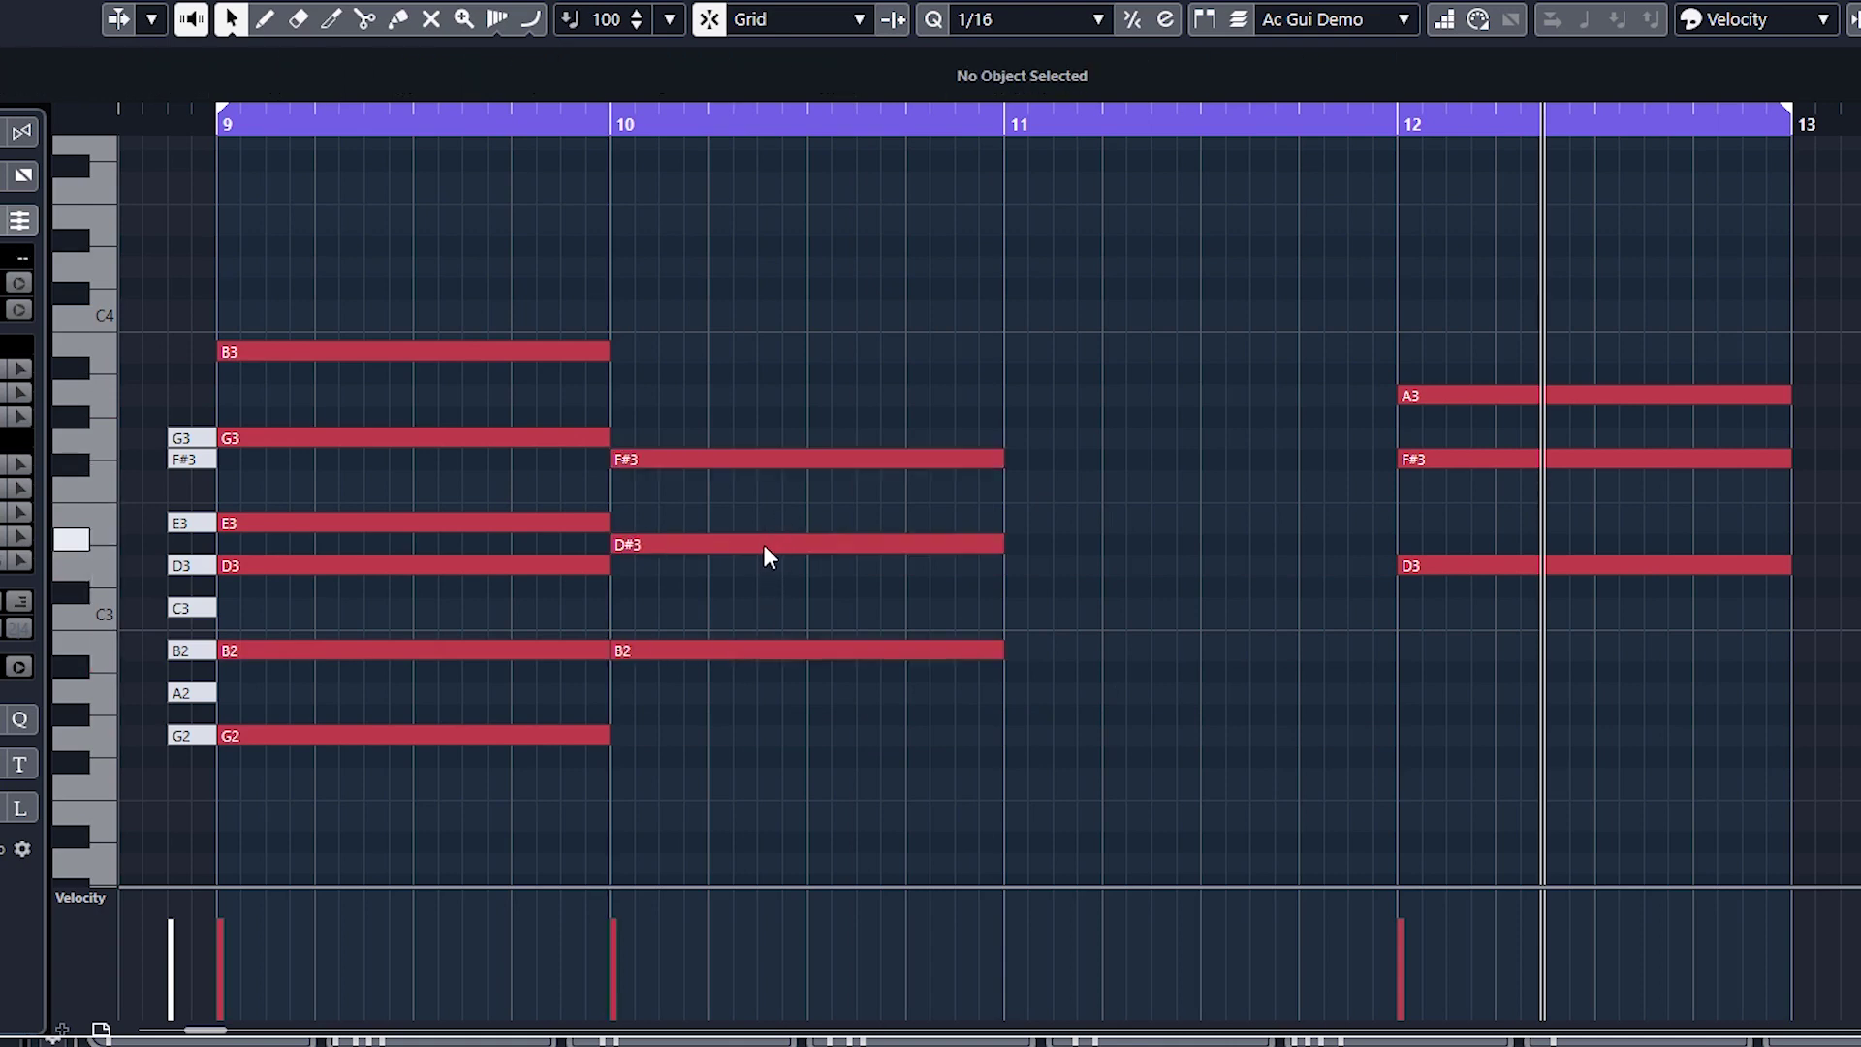
{"action": "left_click", "coordinate": [763, 545]}
{"action": "key", "text": "Down"}
{"action": "left_click", "coordinate": [802, 814]}
{"action": "left_click_drag", "start_coordinate": [801, 822], "coordinate": [815, 841]}
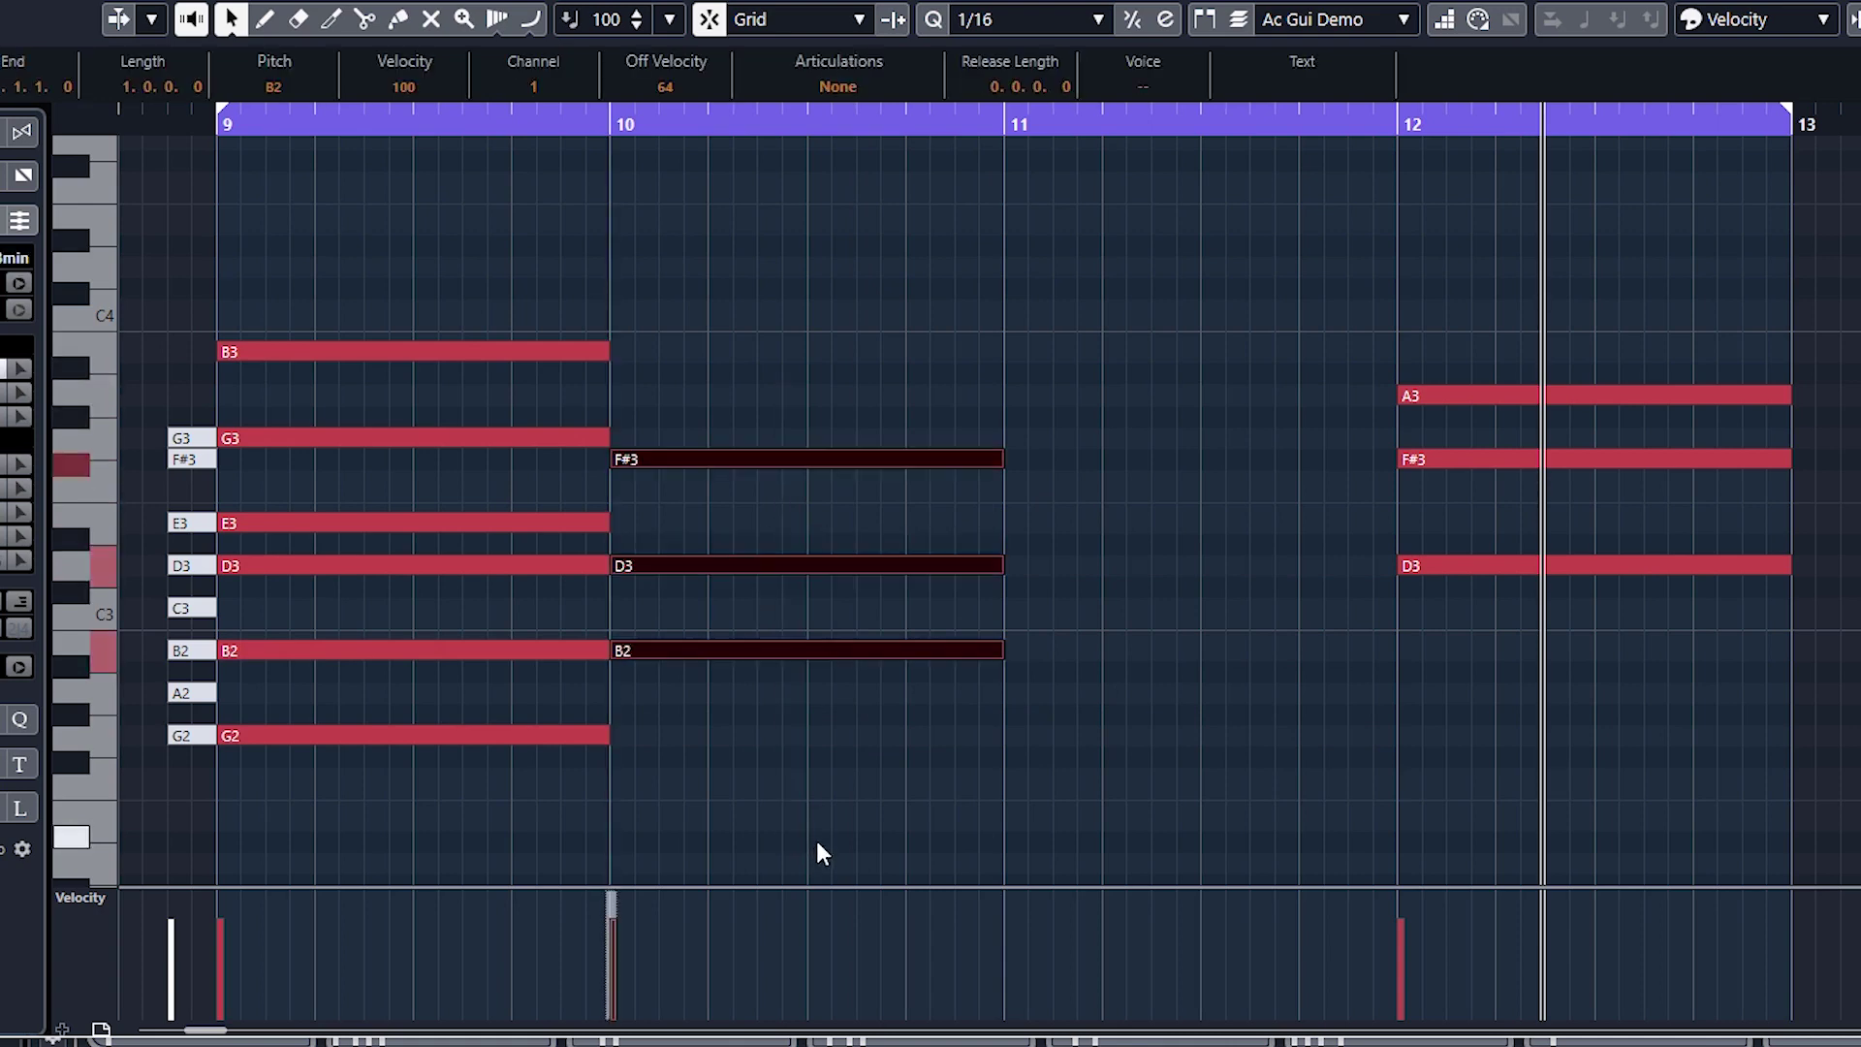
{"action": "left_click_drag", "start_coordinate": [497, 292], "coordinate": [1168, 519]}
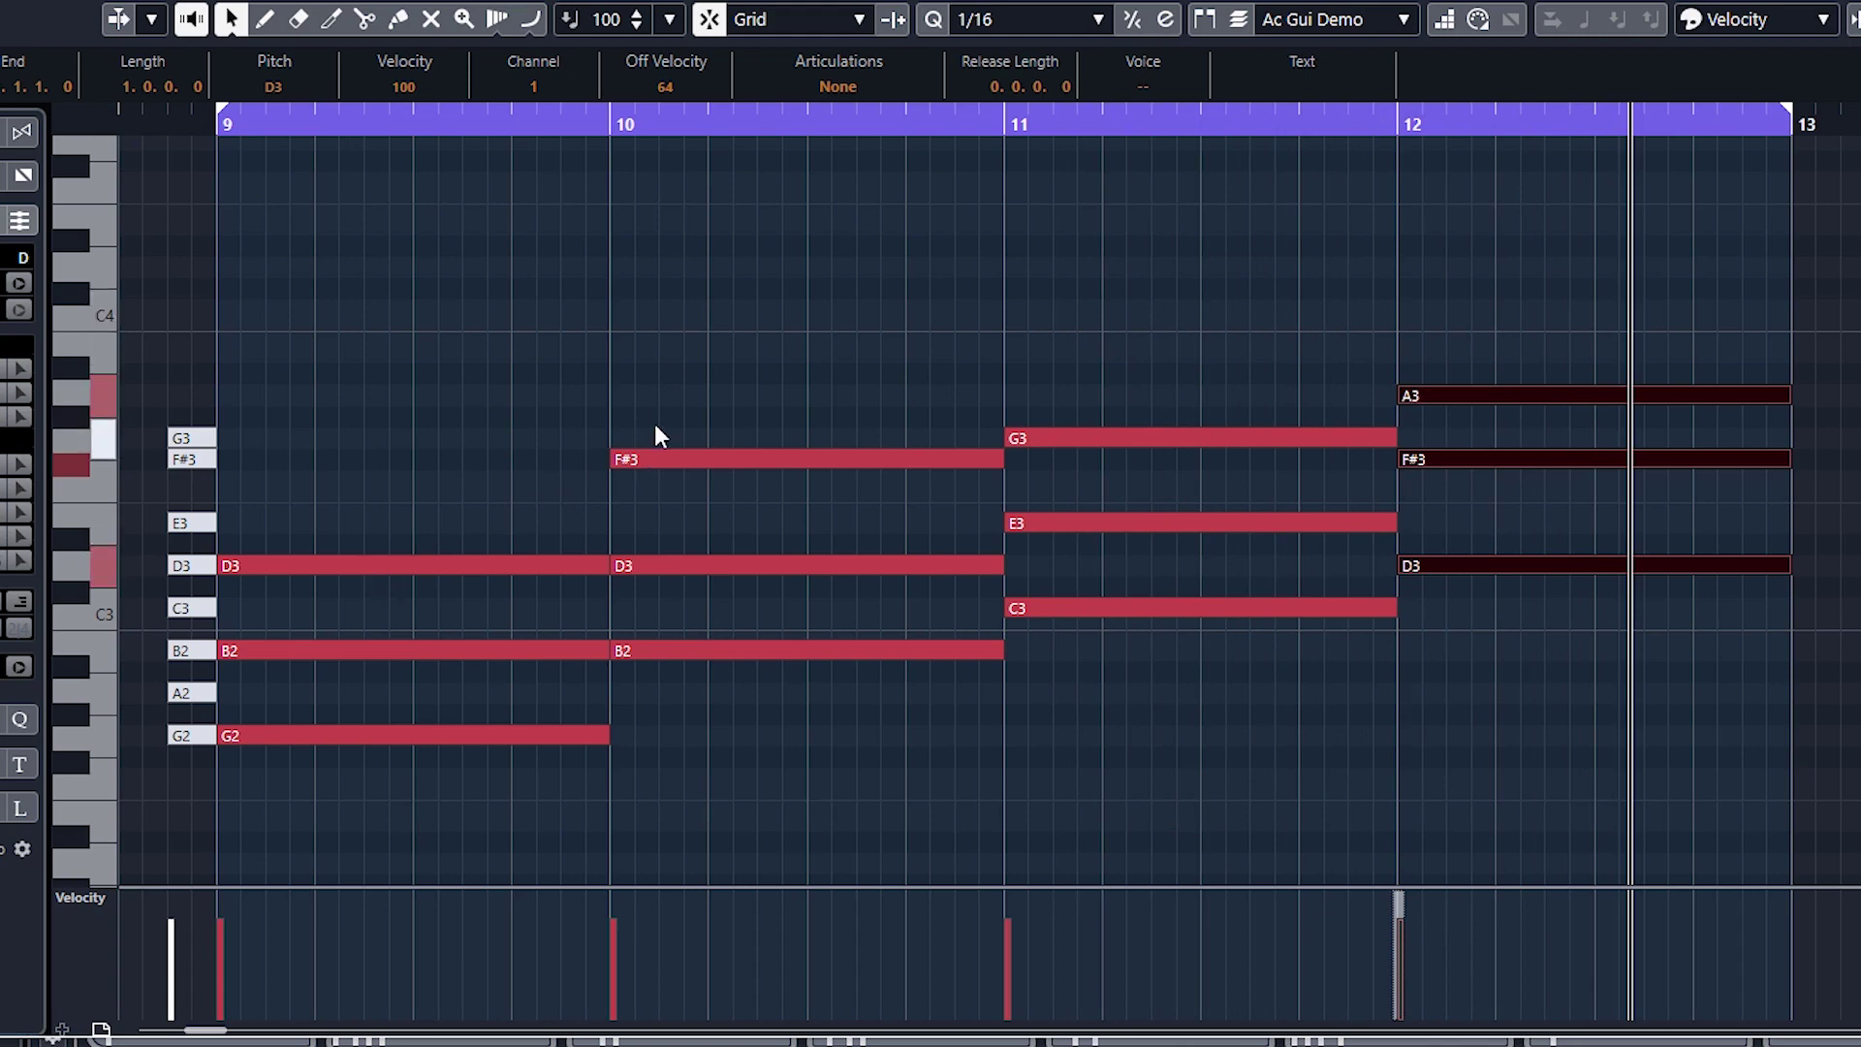
- Raise bar 10's B2 to C3 to make A minor, then play back from bar 9
{"action": "left_click_drag", "start_coordinate": [687, 362], "coordinate": [716, 774]}
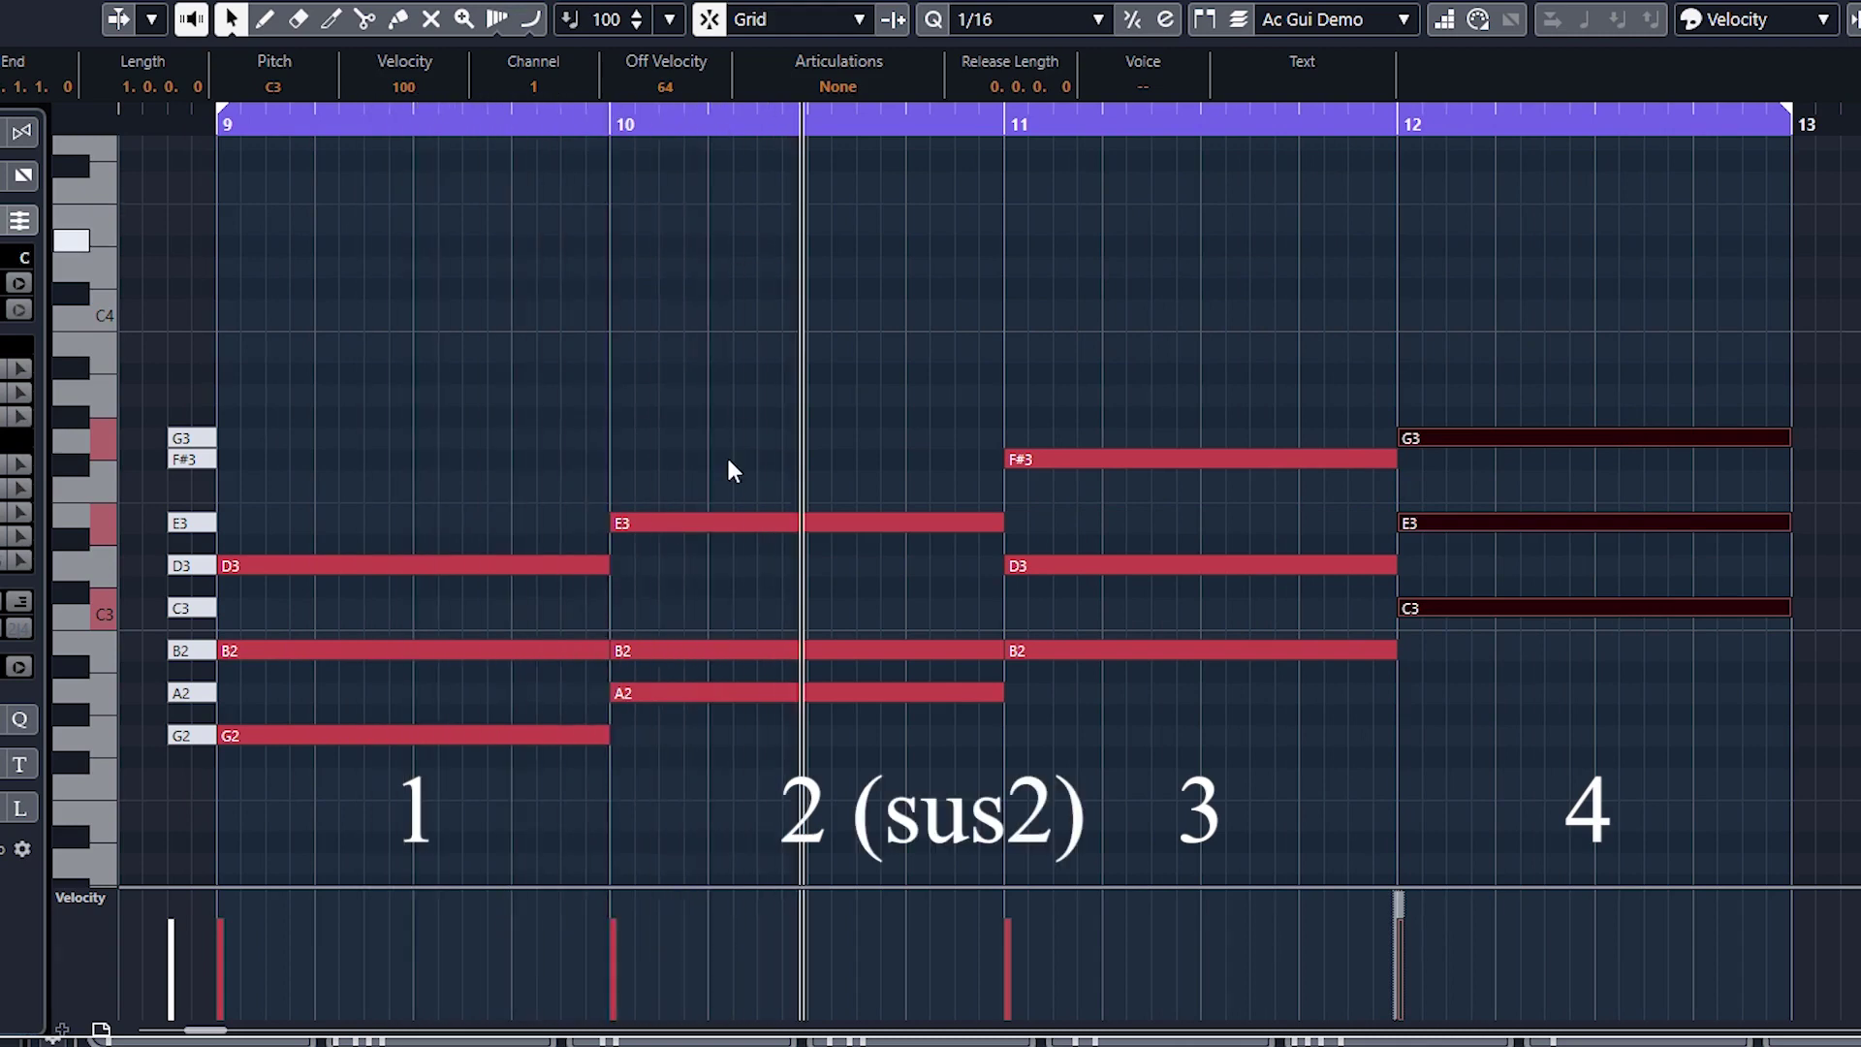
{"action": "left_click_drag", "start_coordinate": [729, 469], "coordinate": [746, 683]}
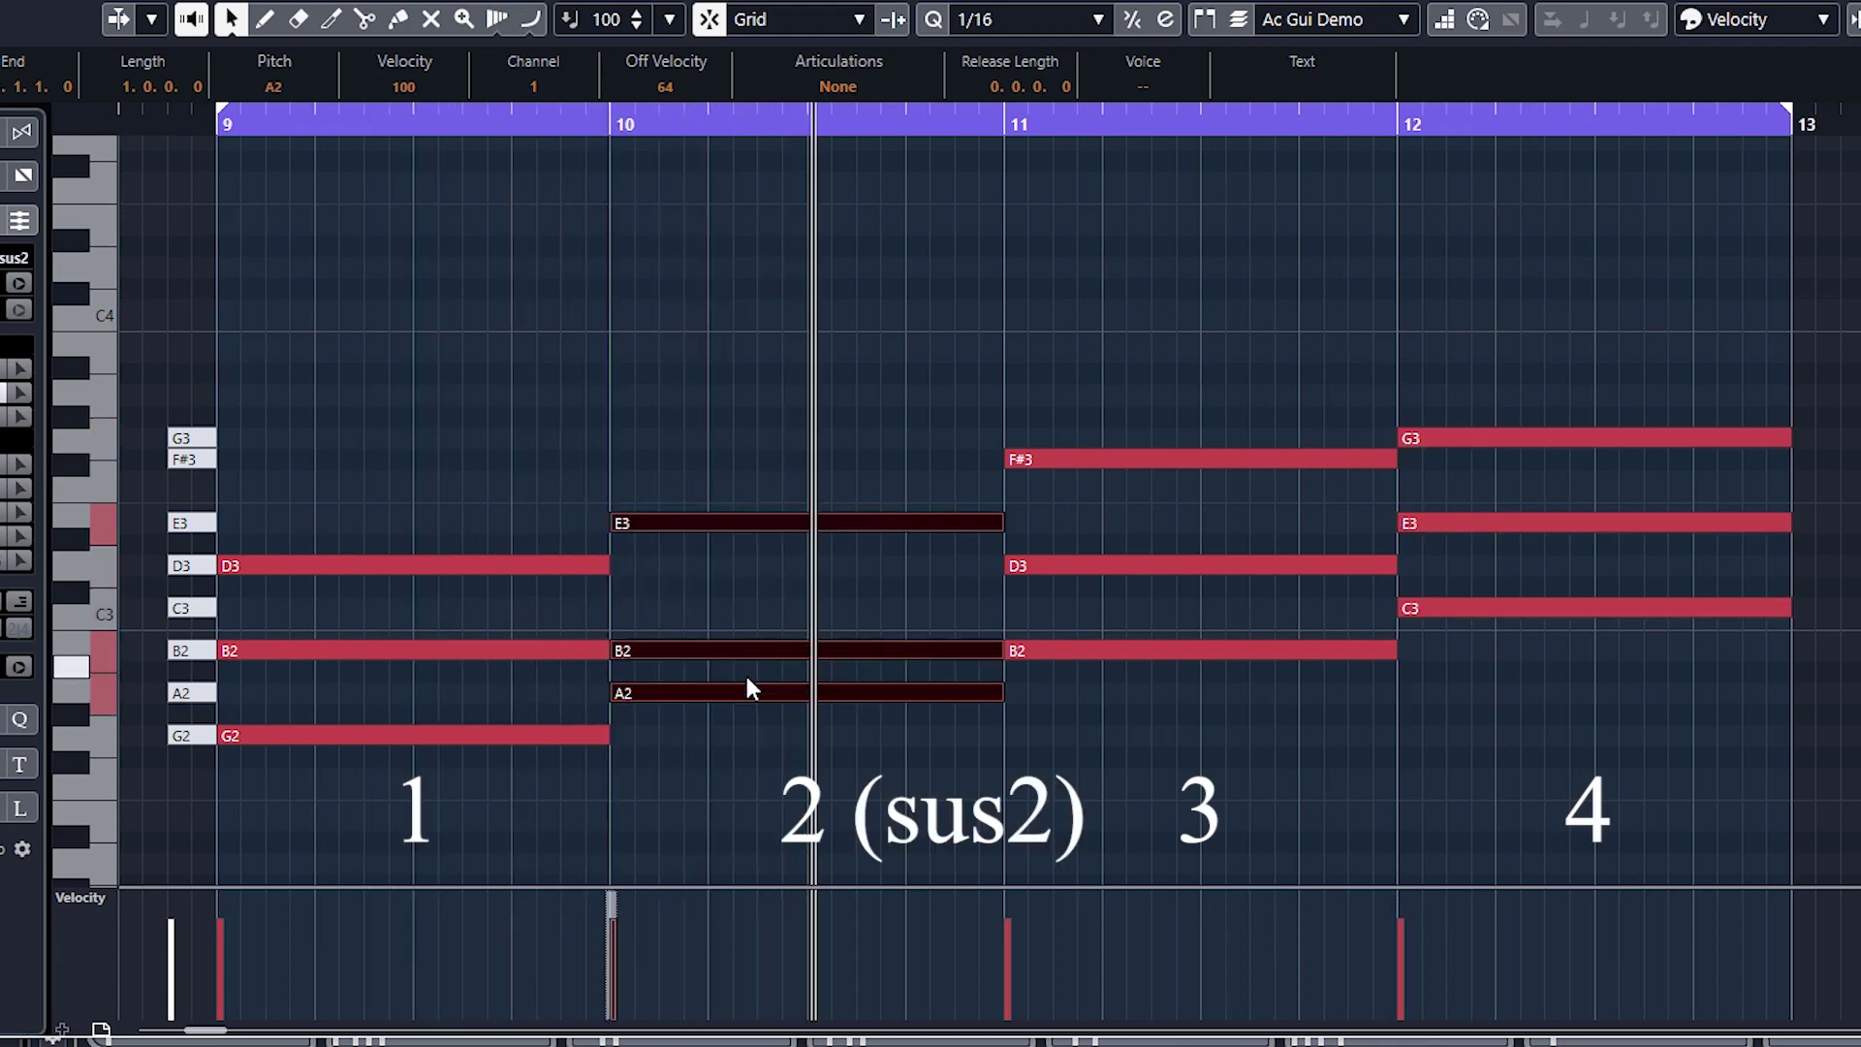
{"action": "left_click", "coordinate": [715, 620]}
{"action": "left_click_drag", "start_coordinate": [714, 444], "coordinate": [719, 731]}
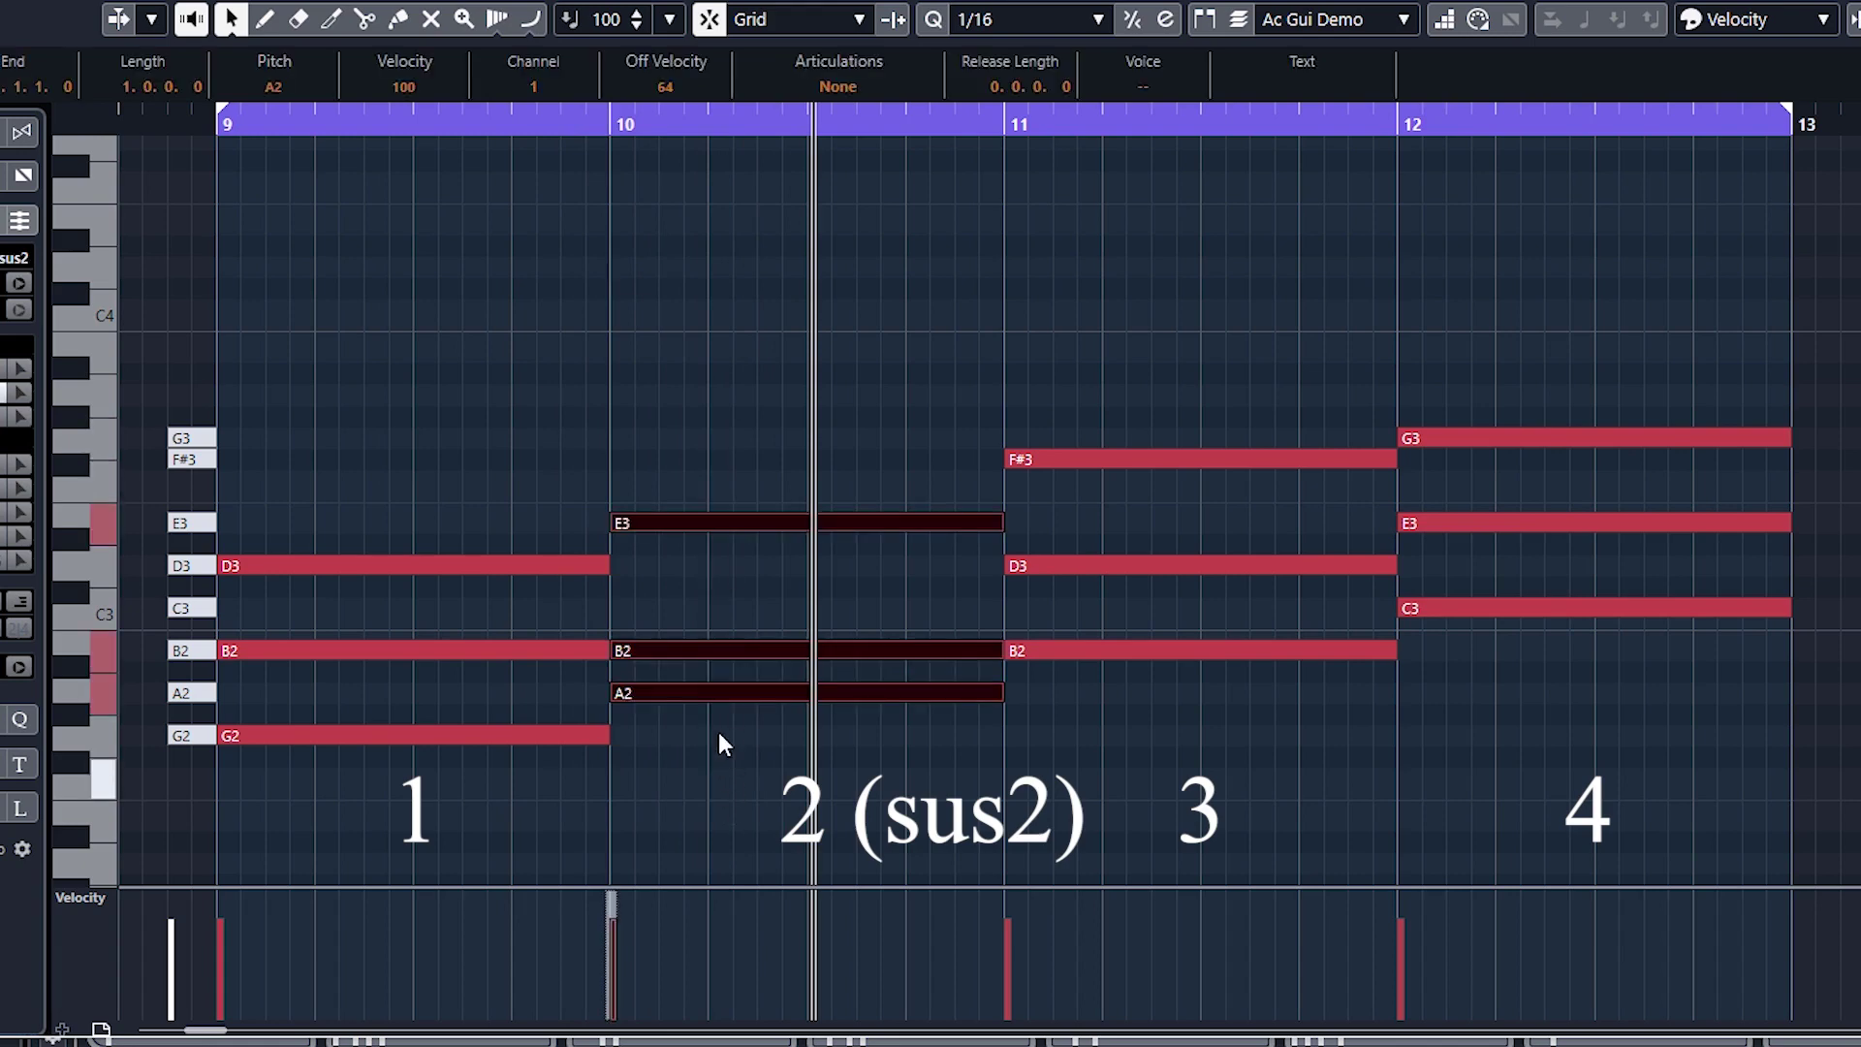
{"action": "left_click", "coordinate": [733, 581]}
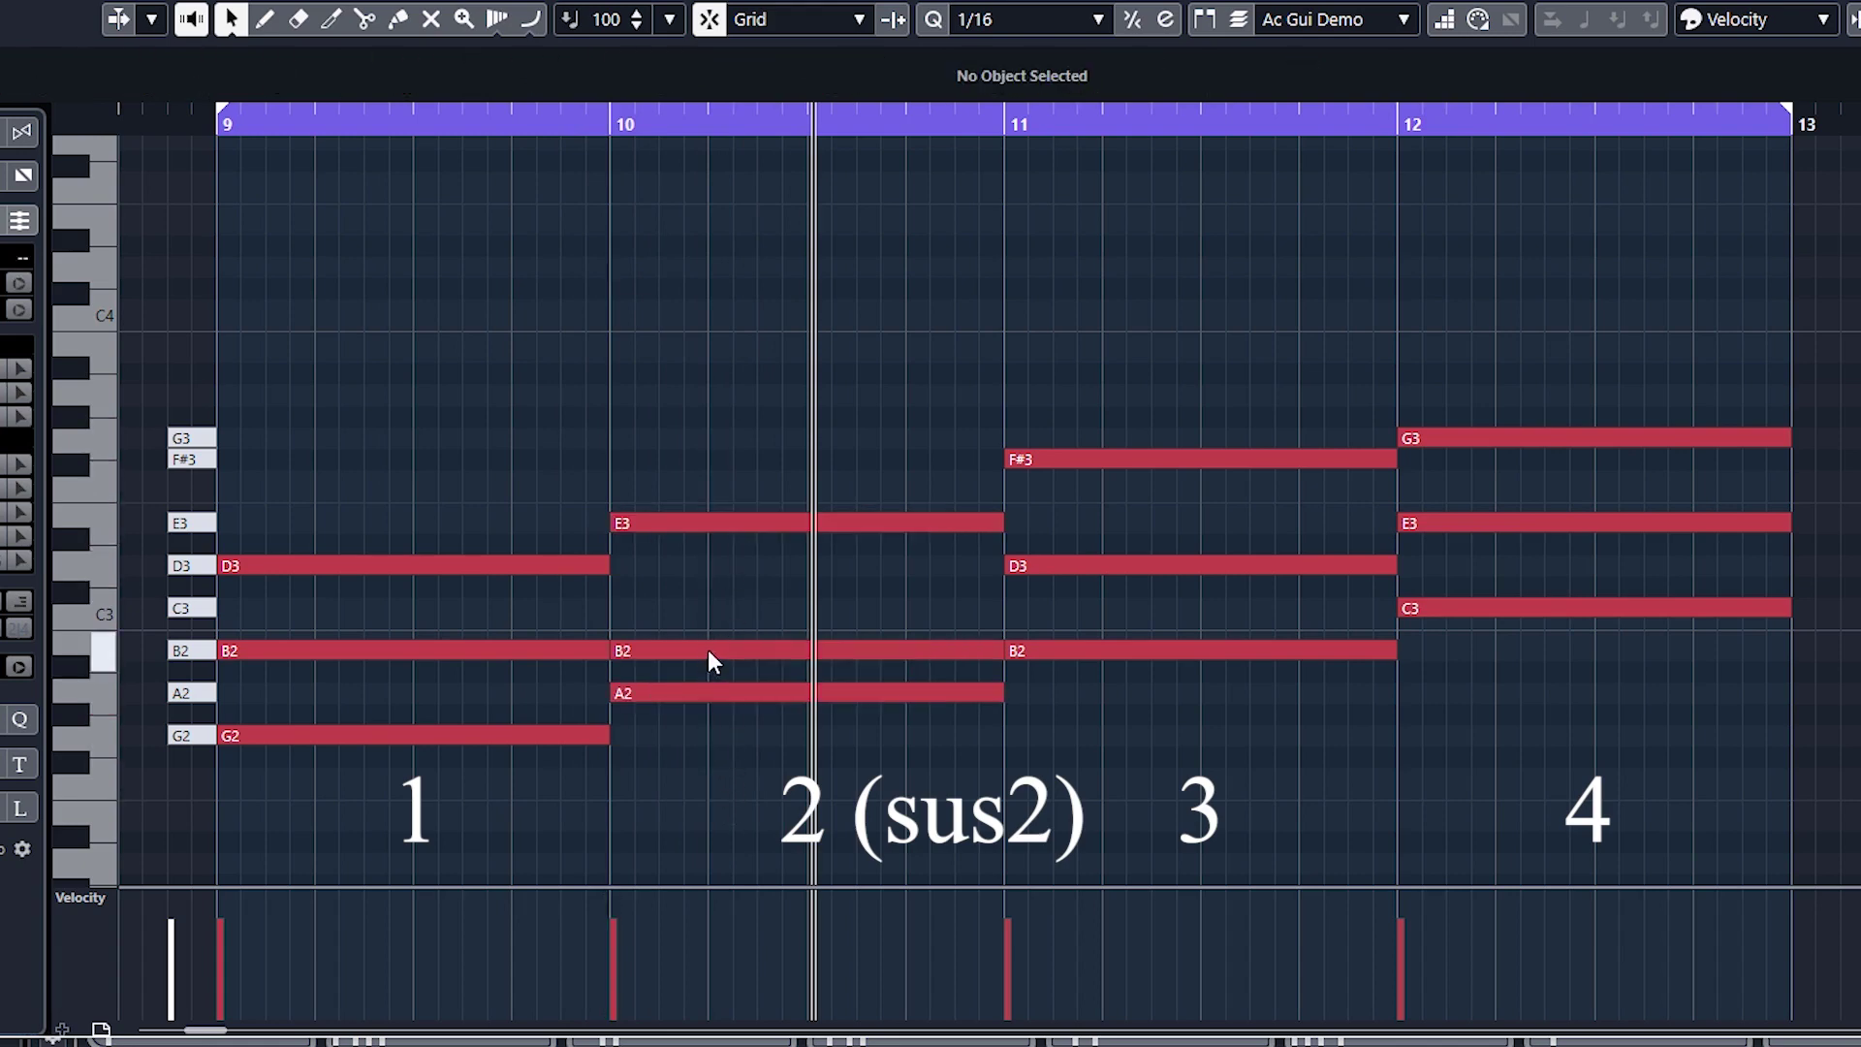
{"action": "left_click_drag", "start_coordinate": [708, 651], "coordinate": [720, 608]}
{"action": "left_click_drag", "start_coordinate": [726, 410], "coordinate": [772, 839]}
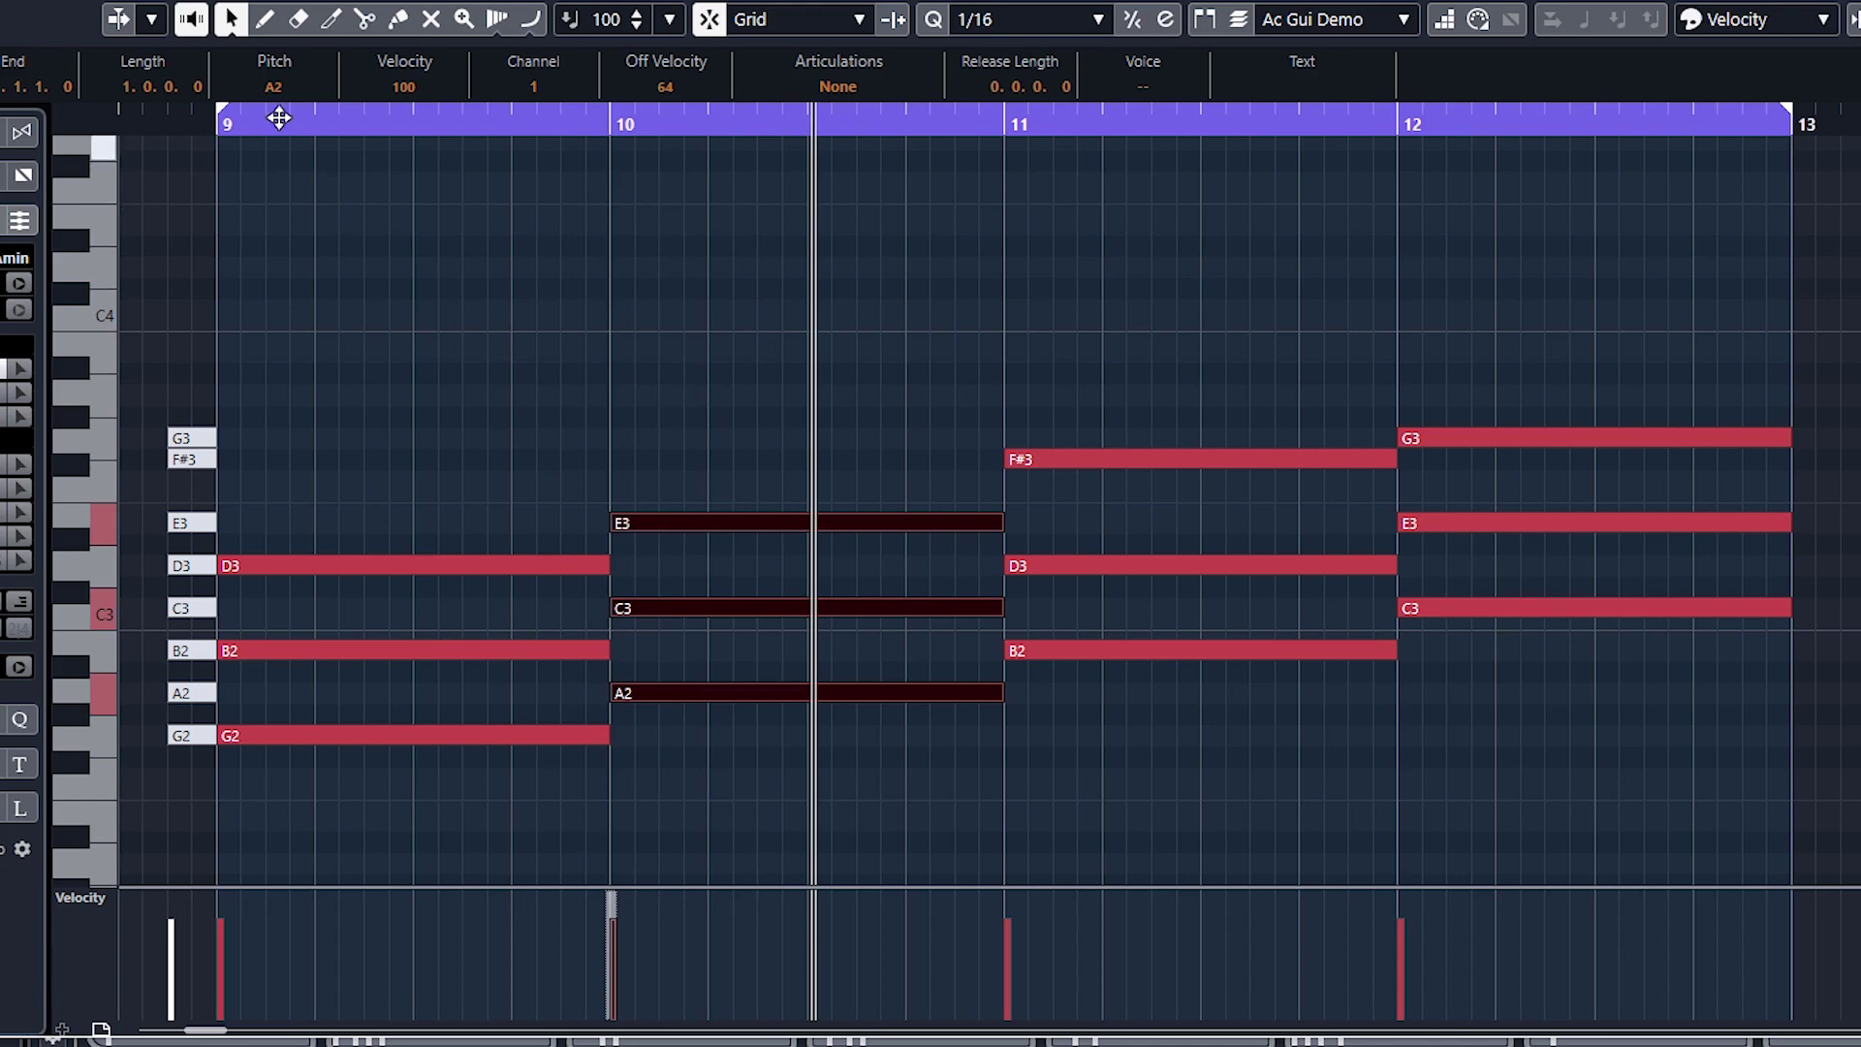
{"action": "left_click", "coordinate": [165, 118]}
{"action": "key", "text": "space"}
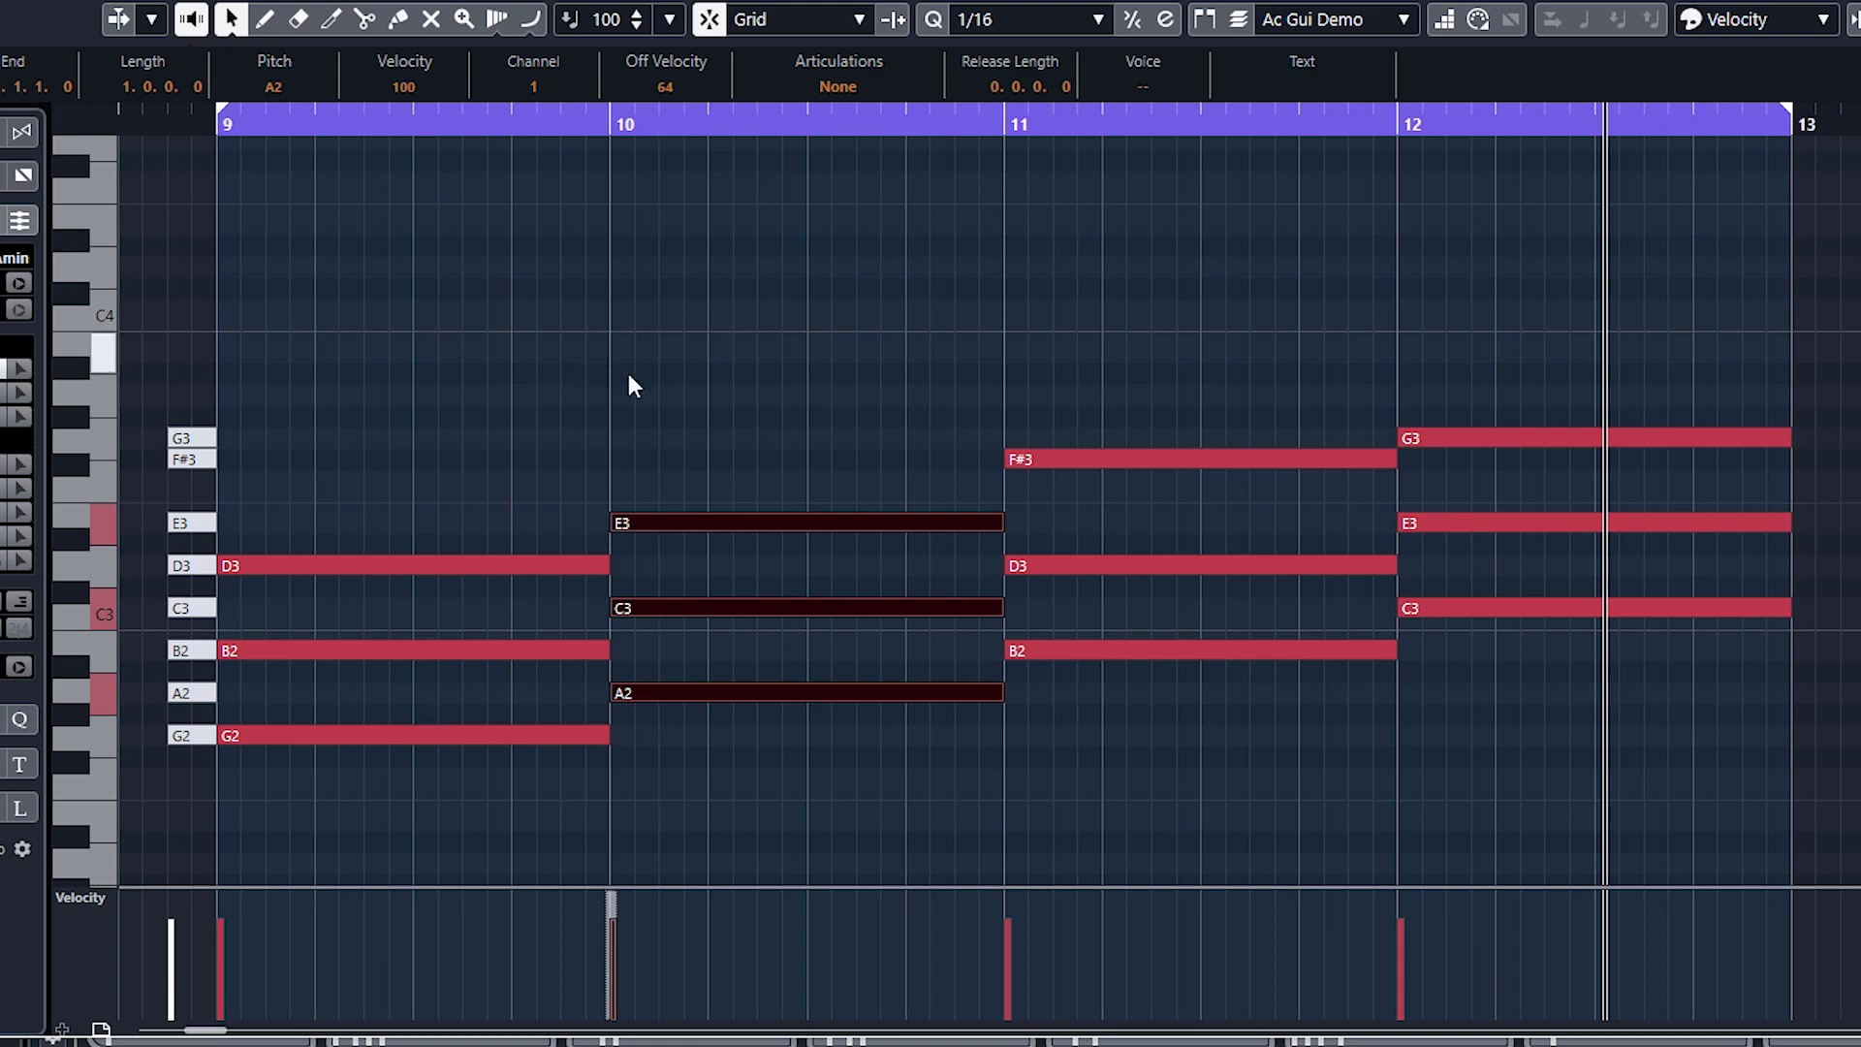
- Move the A minor chord from bar 10 into bar 11
{"action": "left_click_drag", "start_coordinate": [716, 685], "coordinate": [705, 476]}
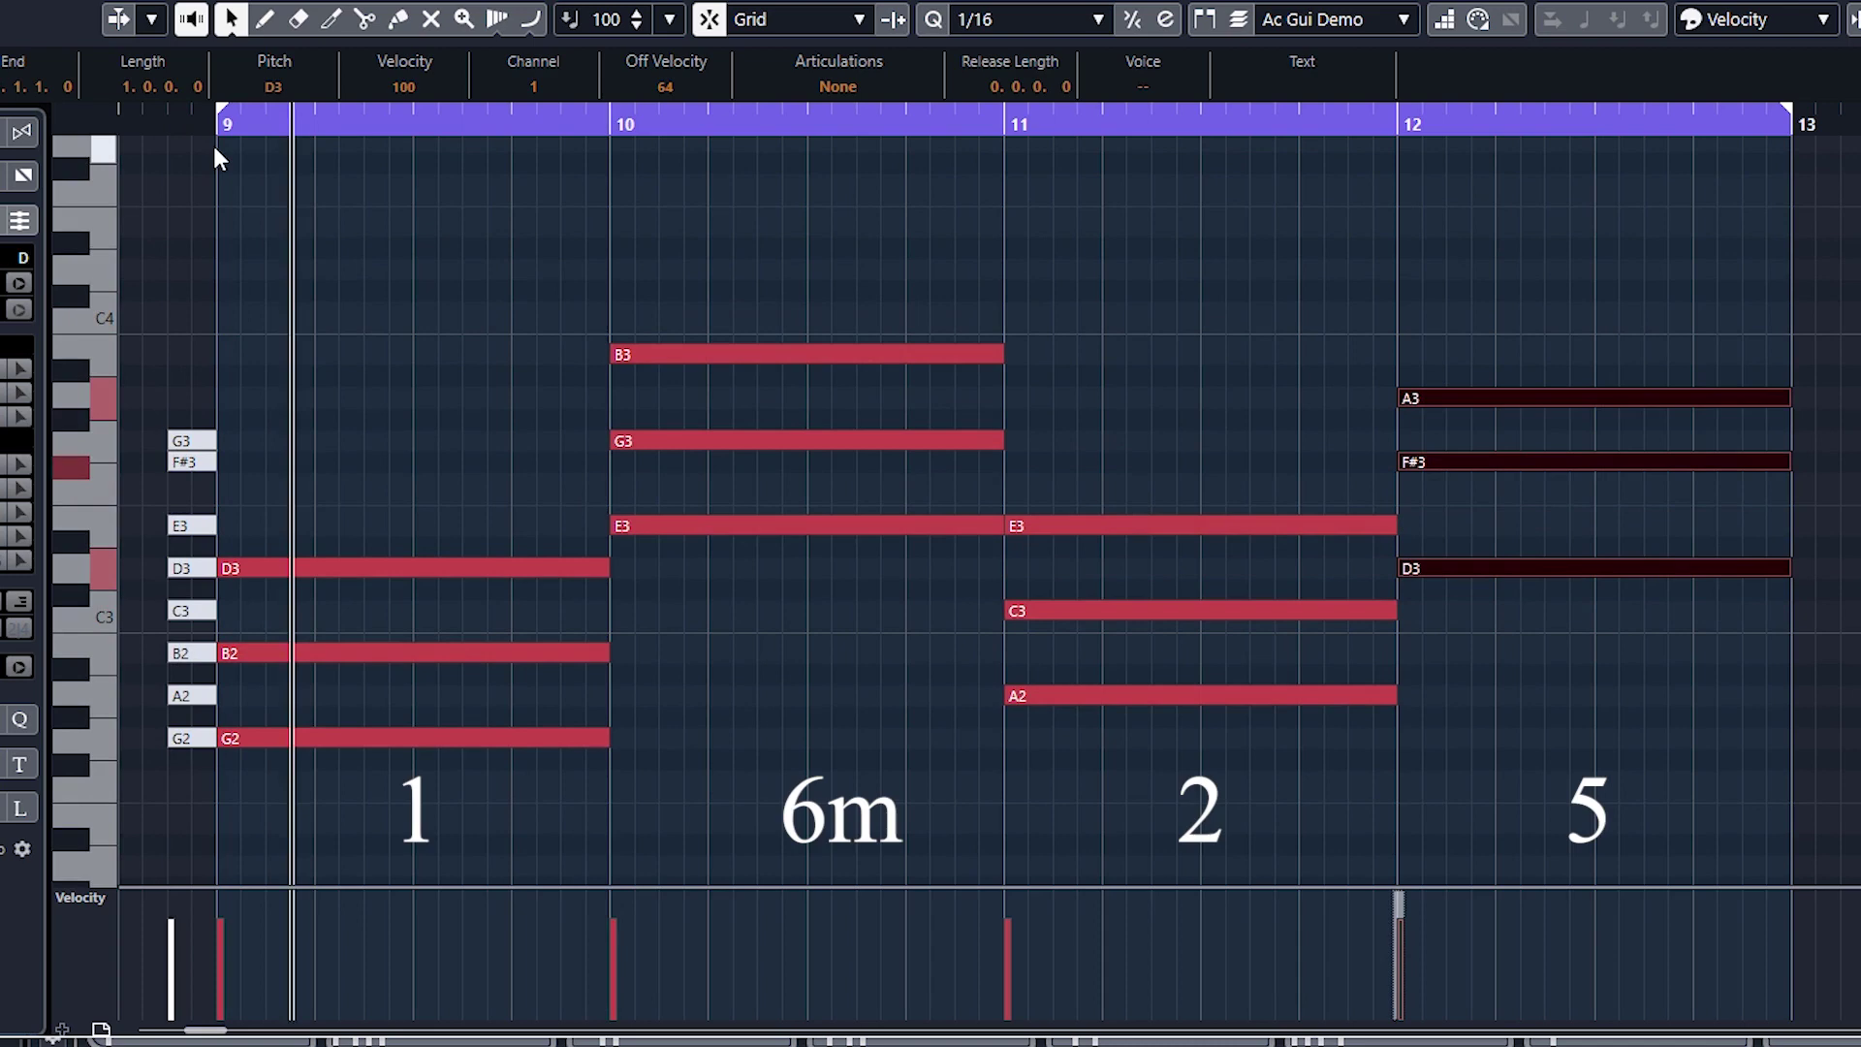